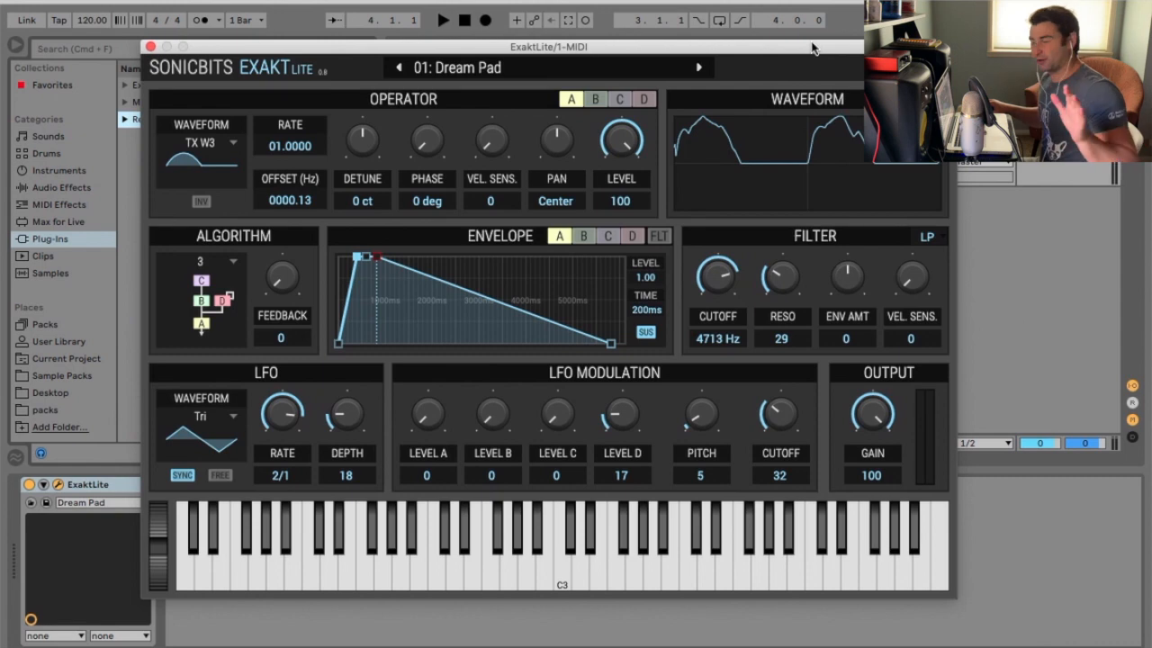
- Reposition the ExaktLite plugin window so that its title bar and whole synth panel are in view
left_click(935, 68)
mouse_move(967, 196)
left_click(1086, 287)
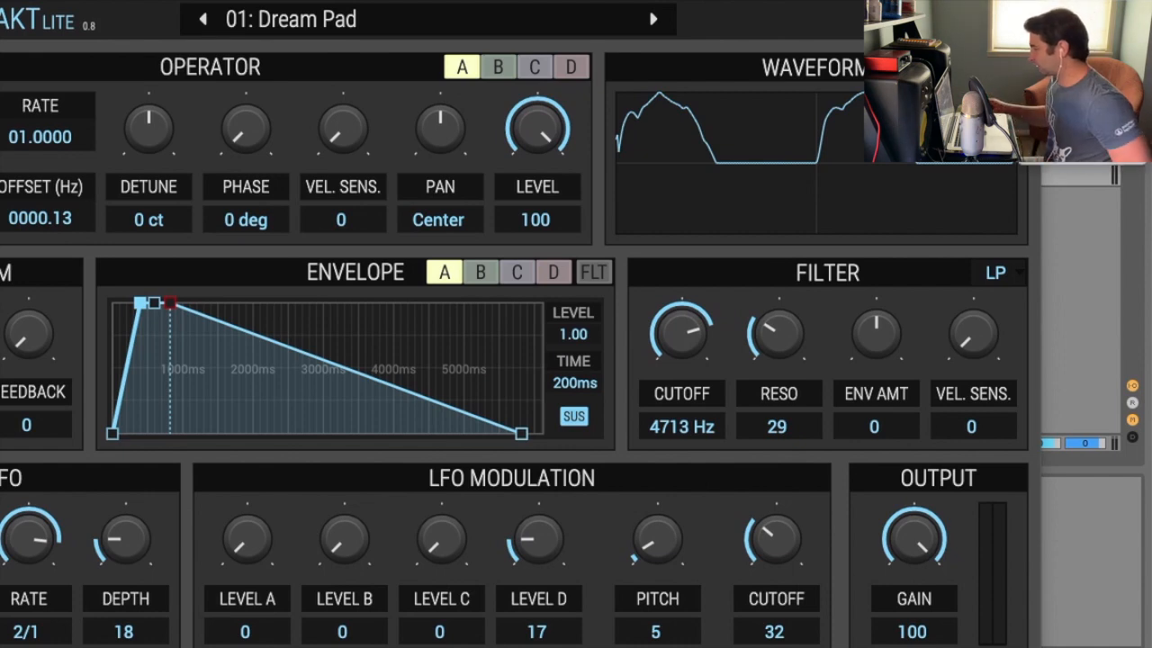
left_click(983, 20)
left_click(983, 186)
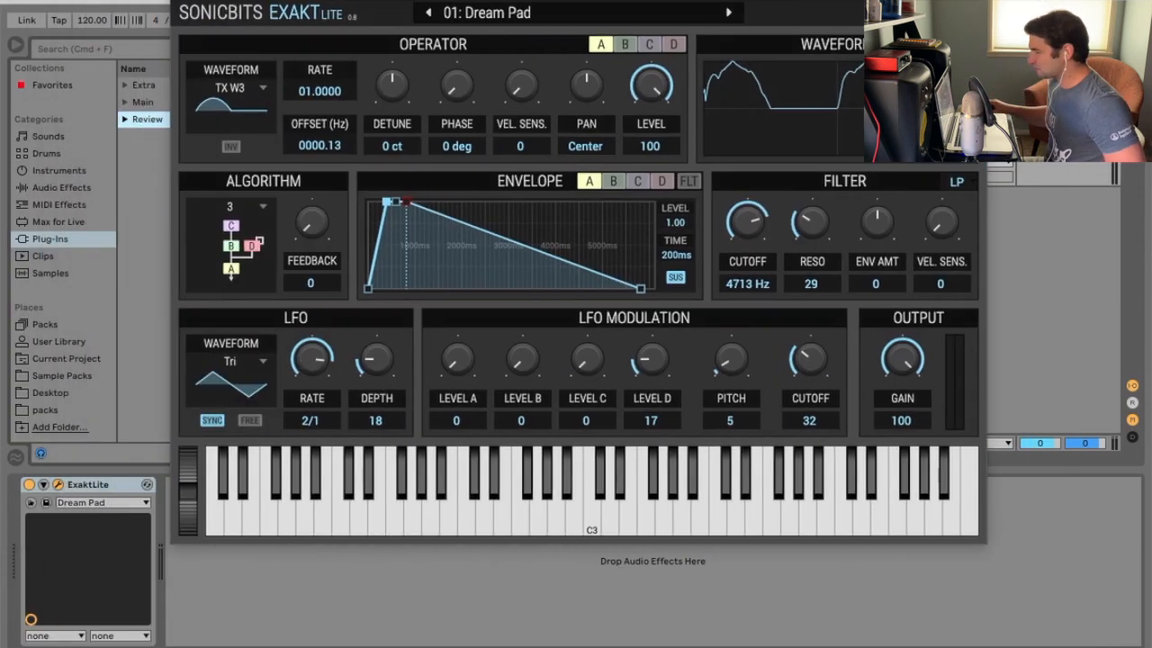
left_click_drag(665, 0, 683, 53)
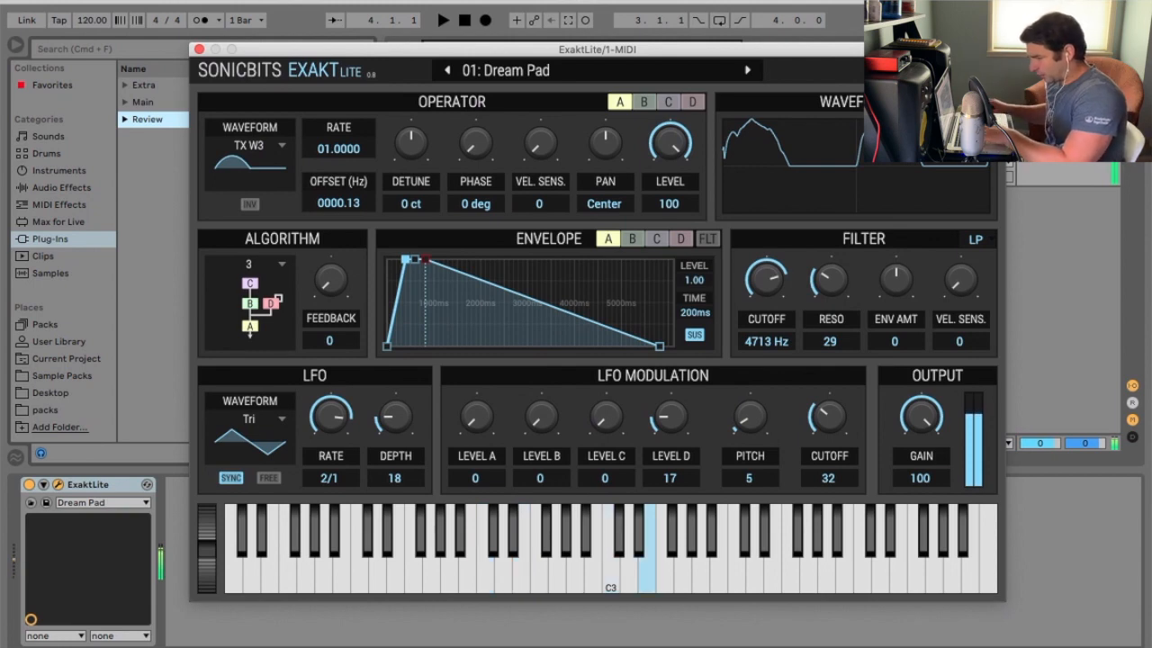
- Browse the preset list and load preset 02: Late Bass to hear it
left_click(544, 74)
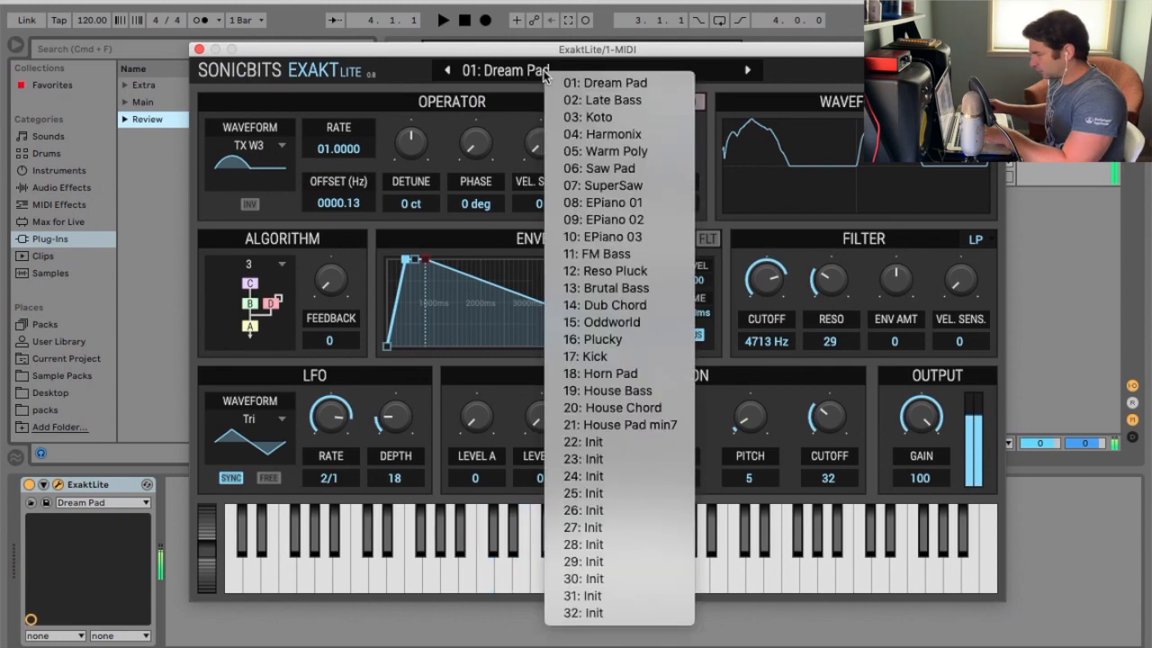
left_click(675, 52)
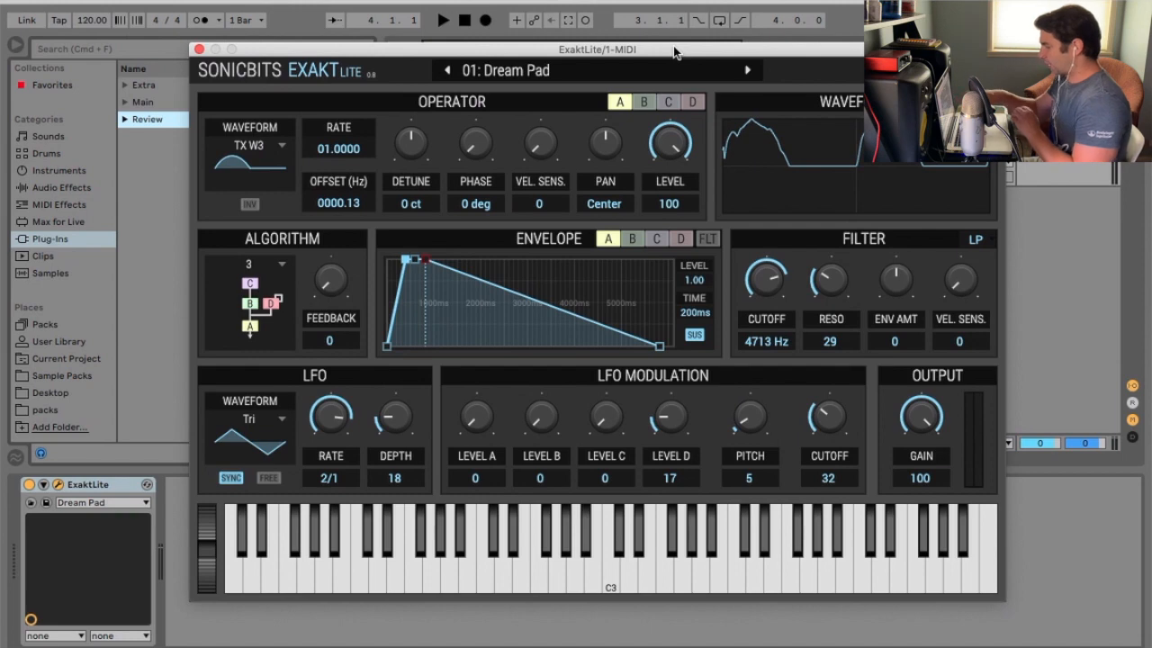
left_click(576, 70)
left_click(613, 97)
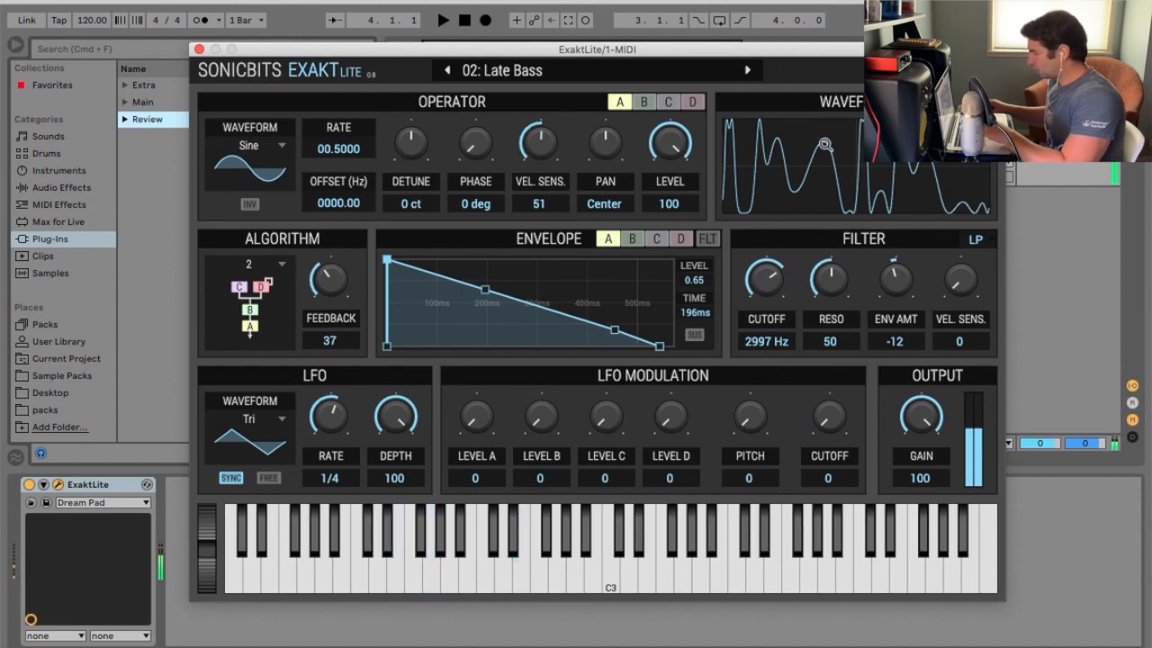
- Audition presets 03 to 07 in order: Koto, Harmonix, Warm Poly, Saw Pad and SuperSaw
left_click(745, 70)
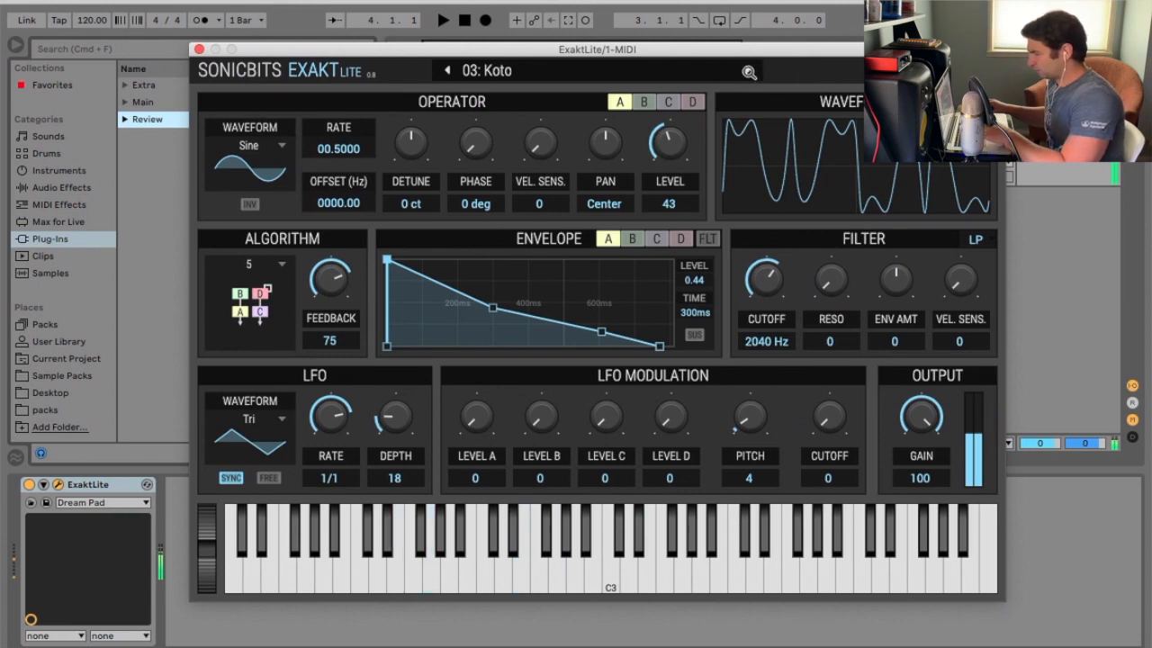
left_click(748, 71)
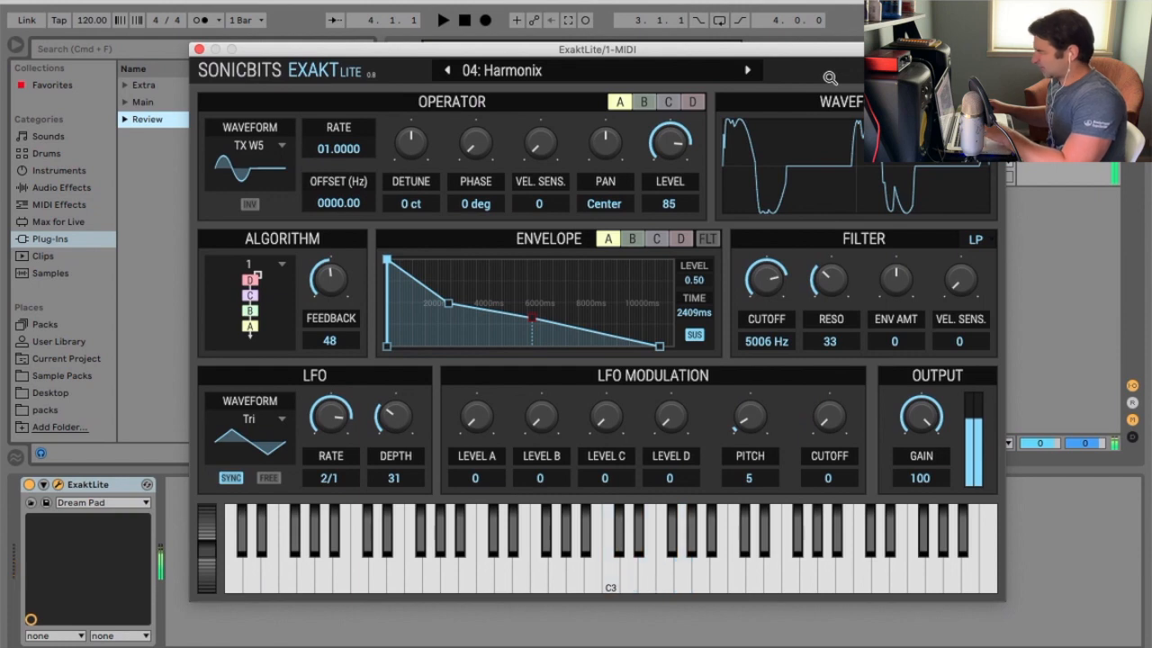
left_click(748, 70)
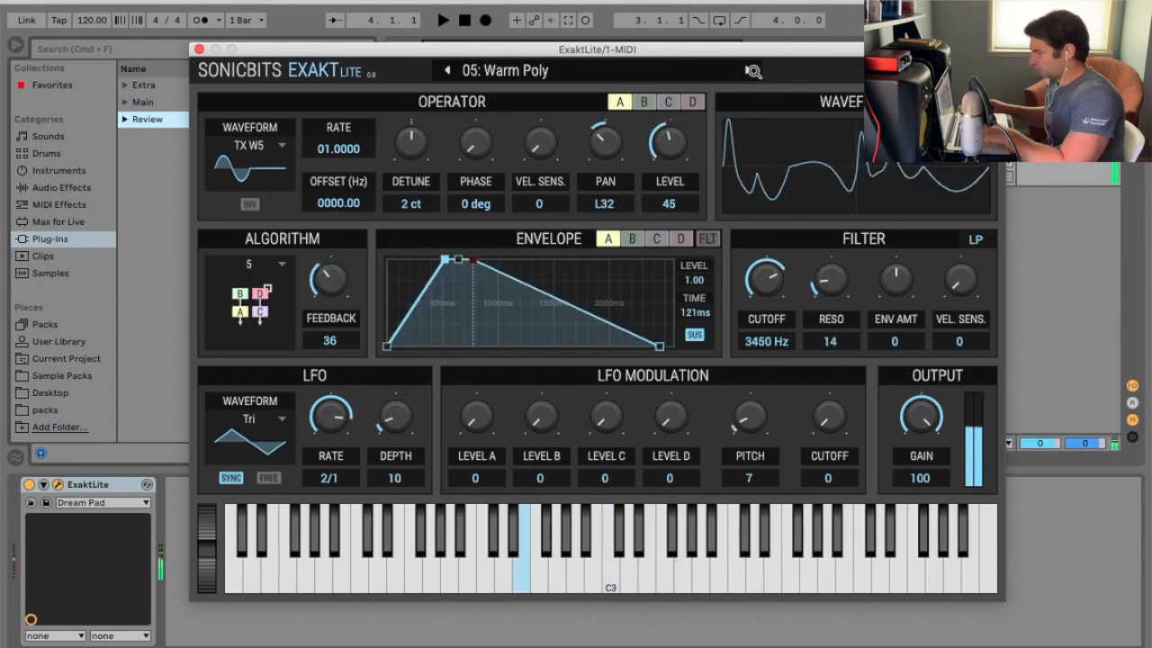
left_click(753, 71)
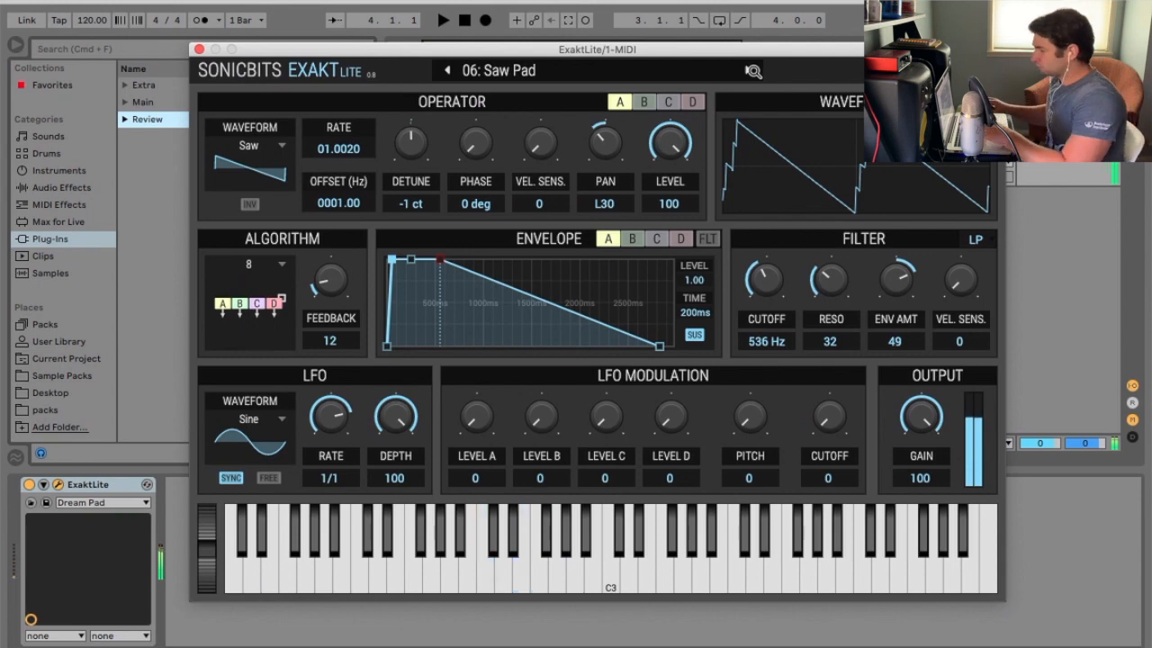
left_click(753, 71)
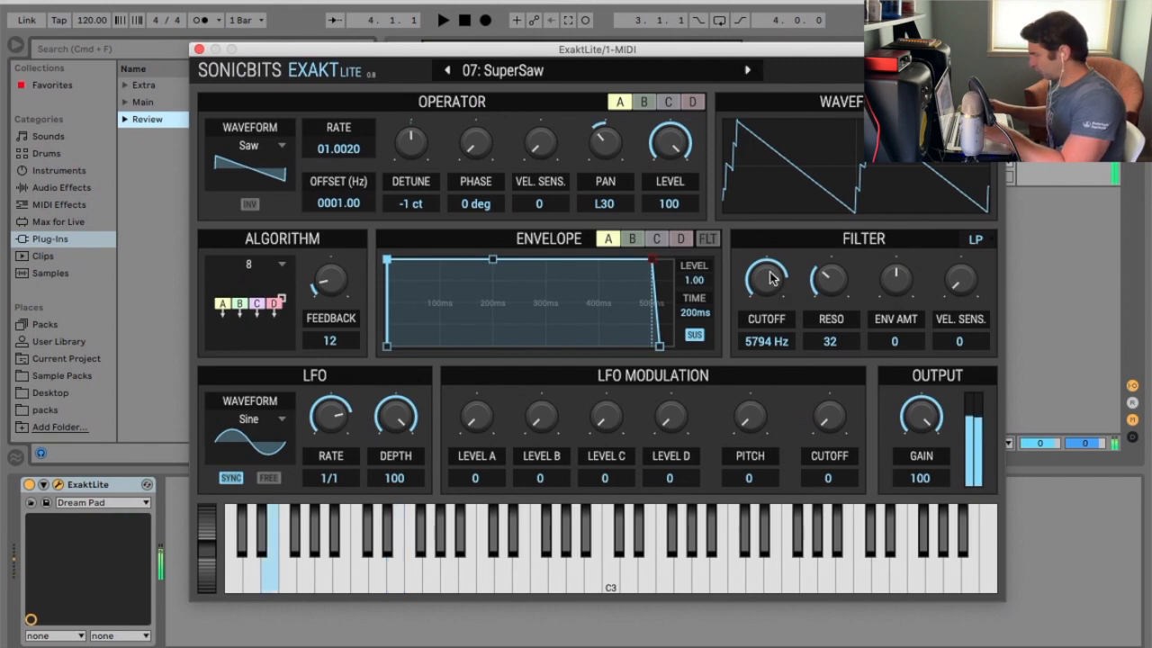
- Go through the three electric piano presets, EPiano 01, EPiano 02 and EPiano 03
left_click(747, 71)
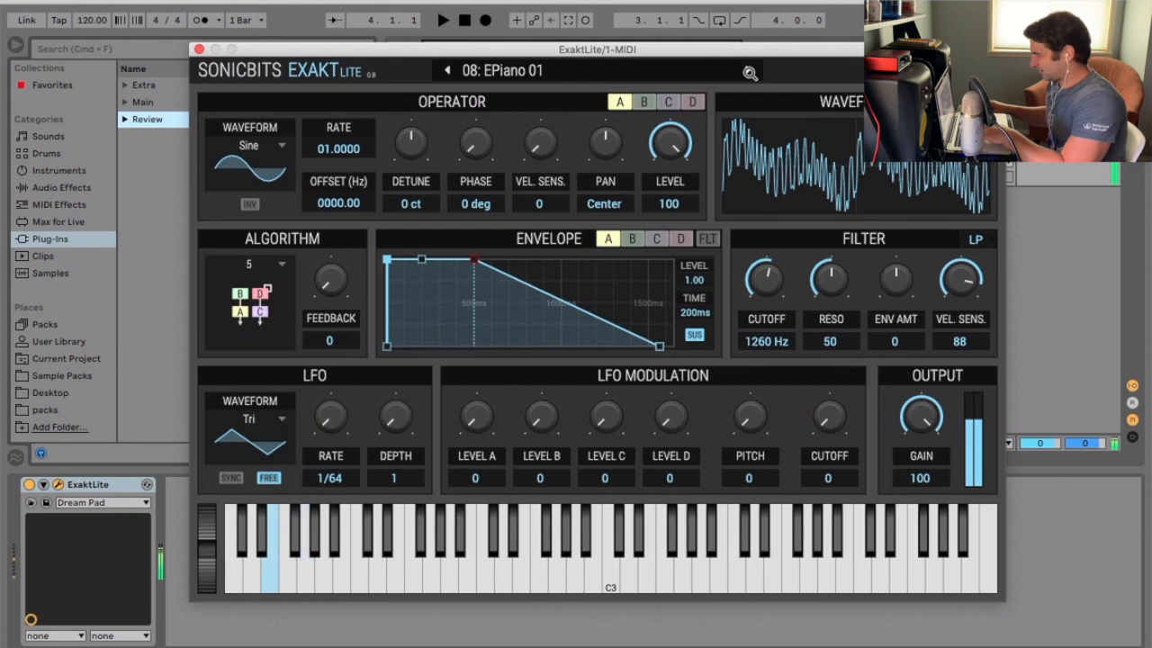
left_click(749, 72)
left_click(750, 72)
- Audition presets 11 to 17: FM Bass, Reso Pluck, Brutal Bass, Dub Chord, Oddworld, Plucky and Kick
left_click(581, 72)
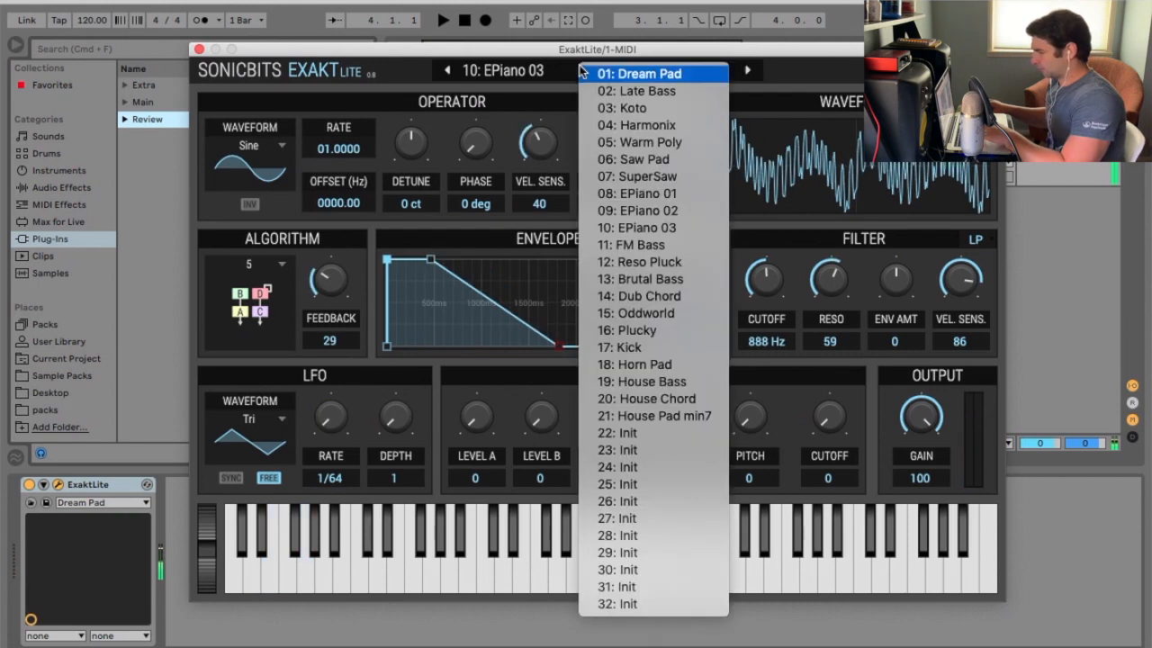
left_click(657, 245)
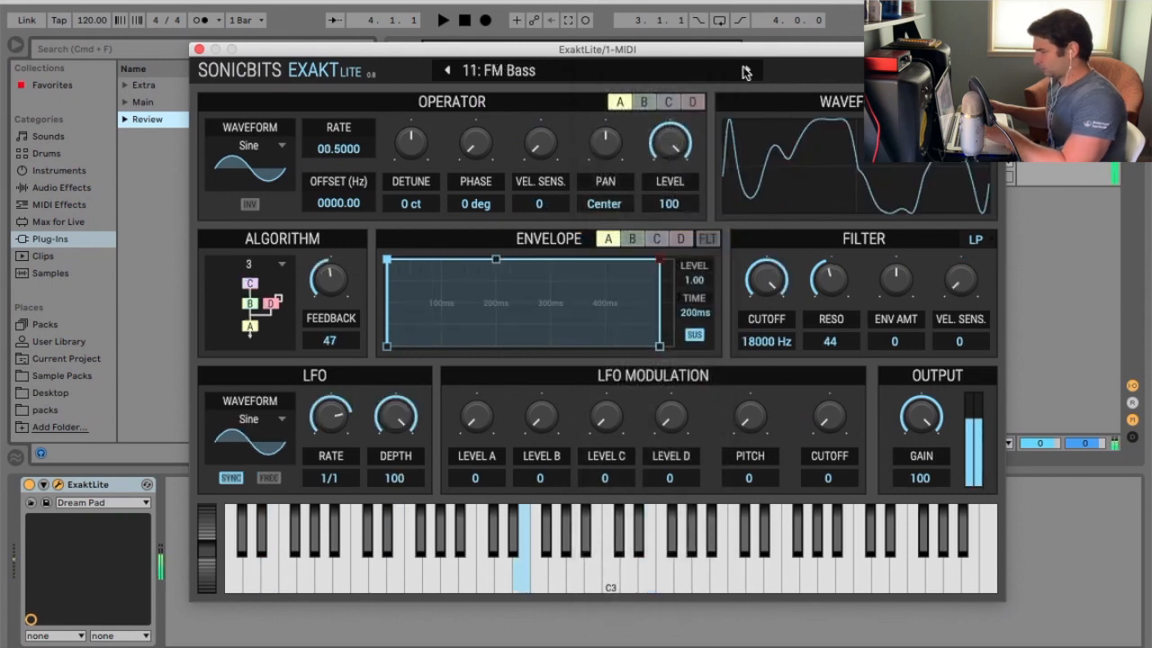
left_click(748, 71)
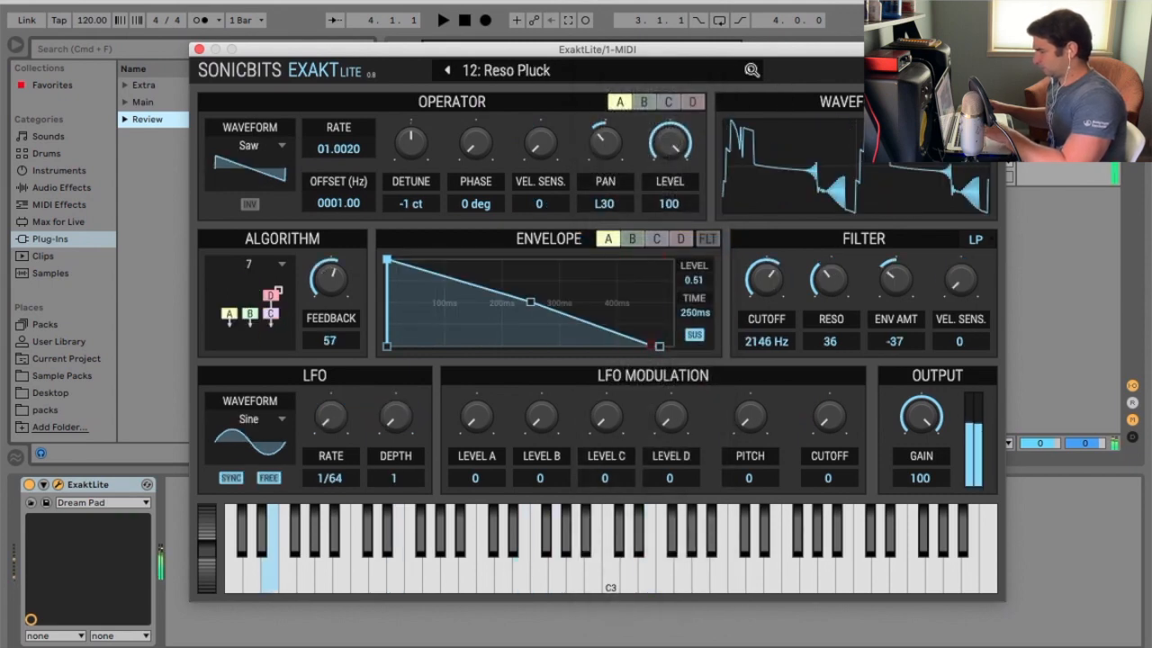
left_click(748, 70)
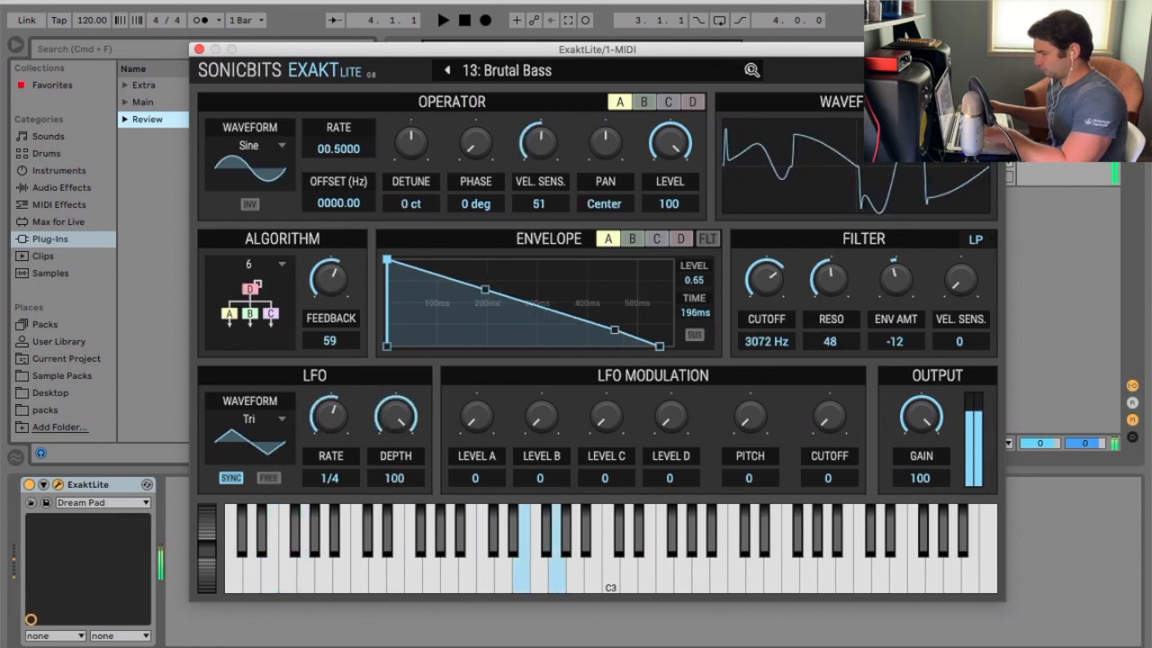
left_click(748, 71)
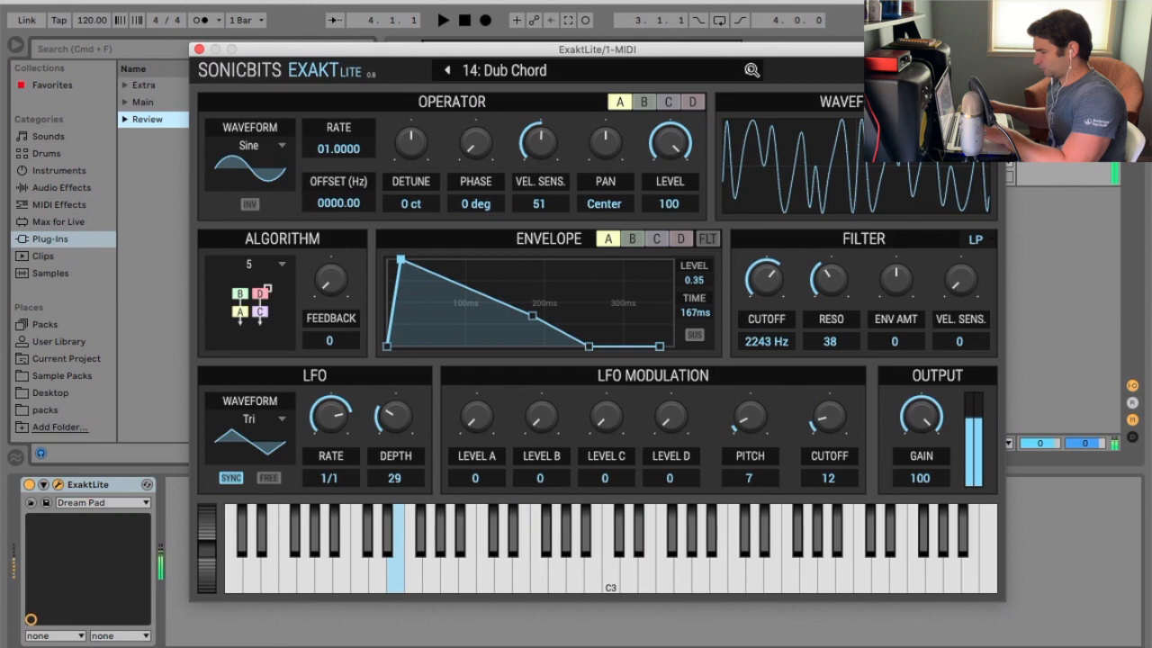
left_click(748, 70)
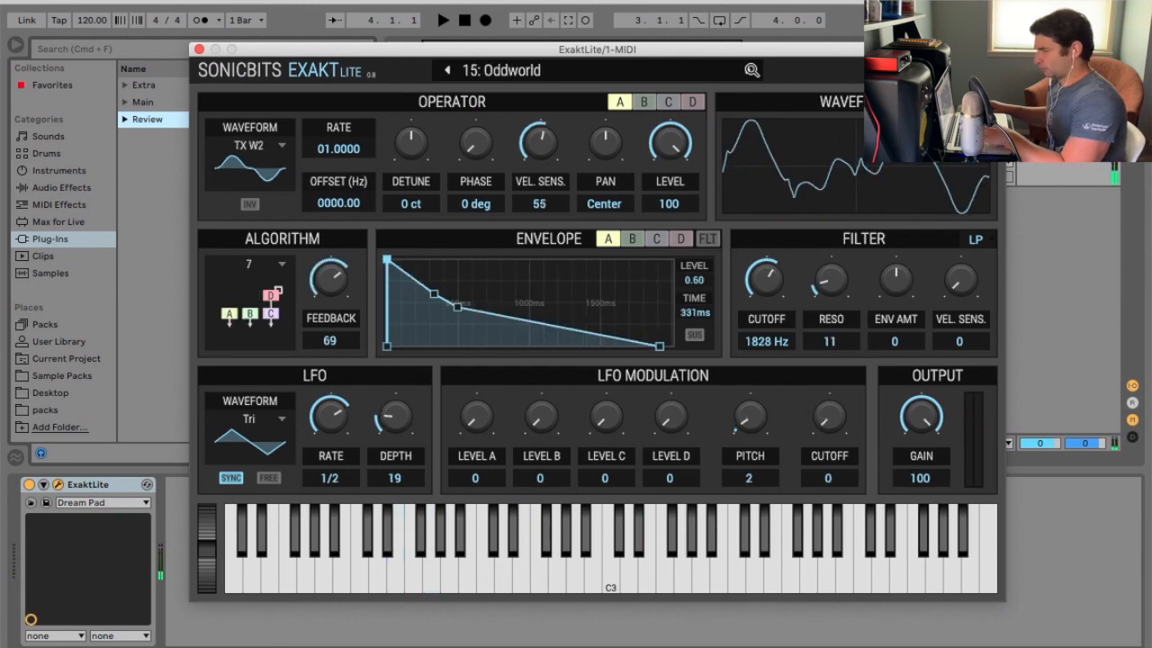
left_click(748, 71)
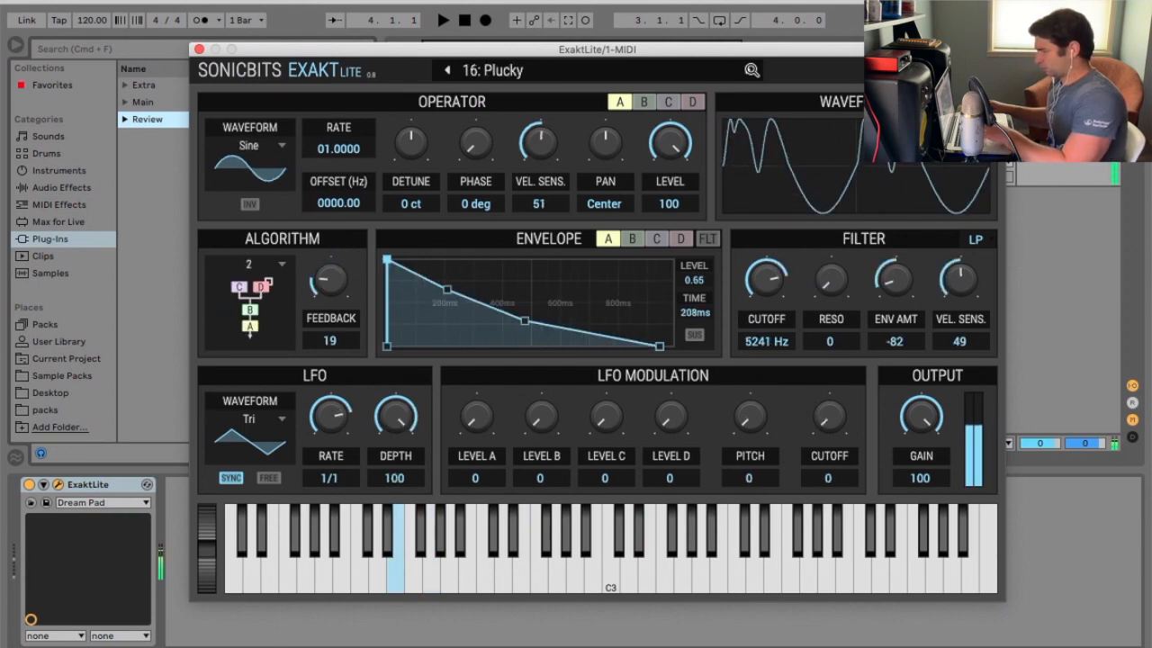
left_click(748, 71)
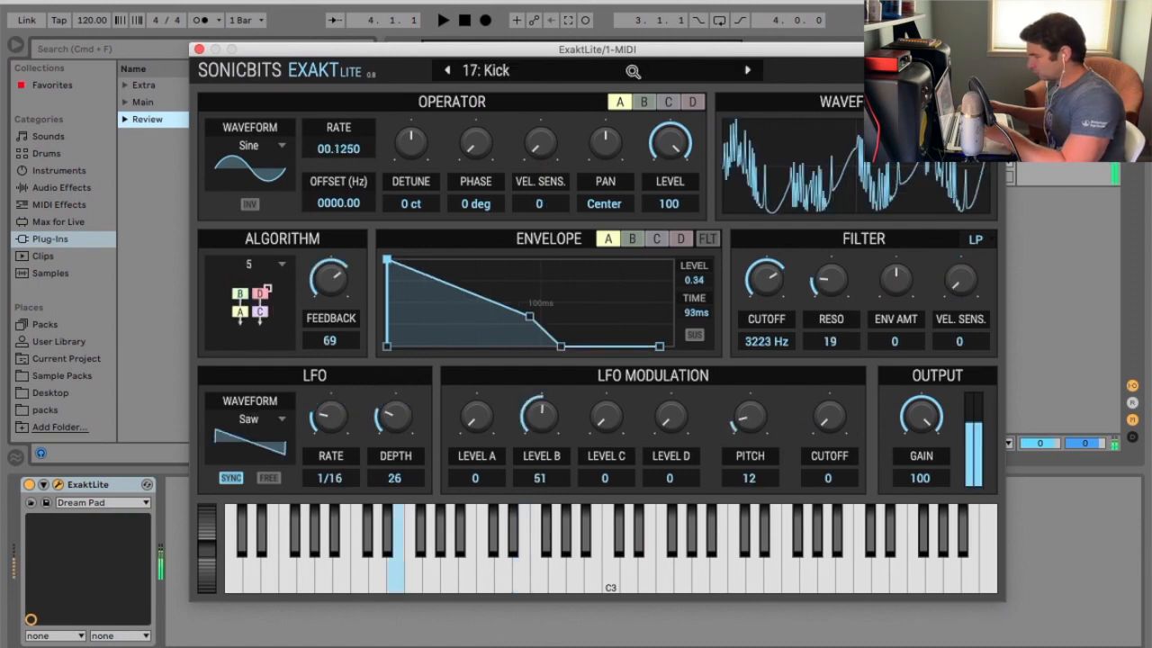
- Audition presets 18 to 21, from Horn Pad through House Bass and House Chord to House Pad min7
left_click(633, 71)
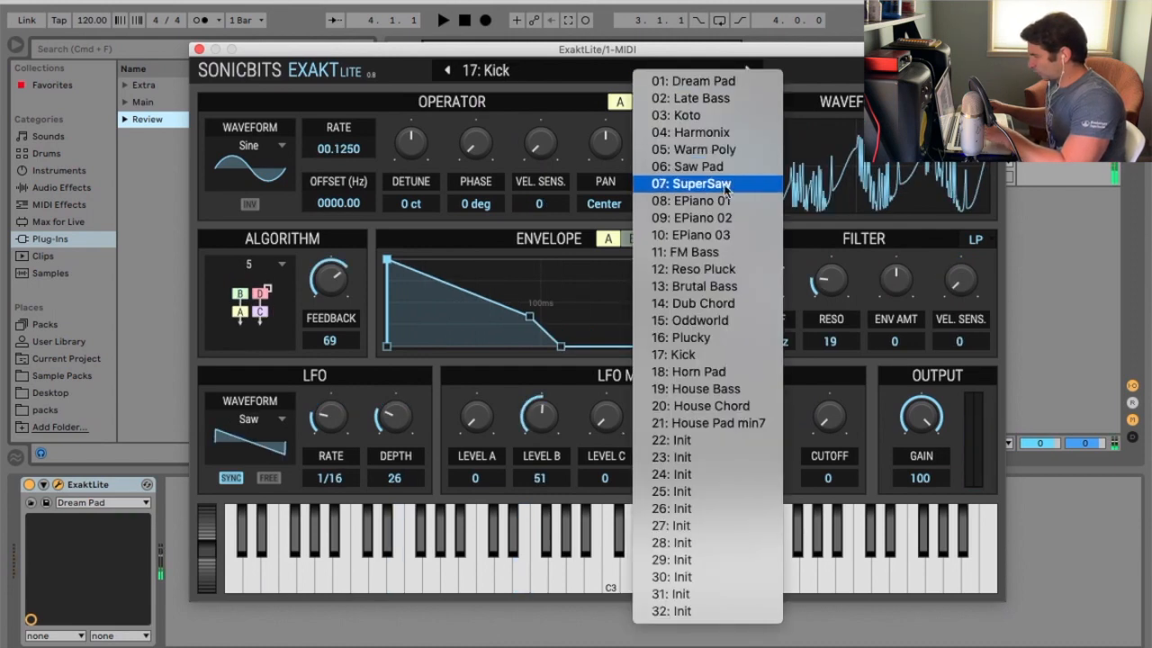
left_click(745, 372)
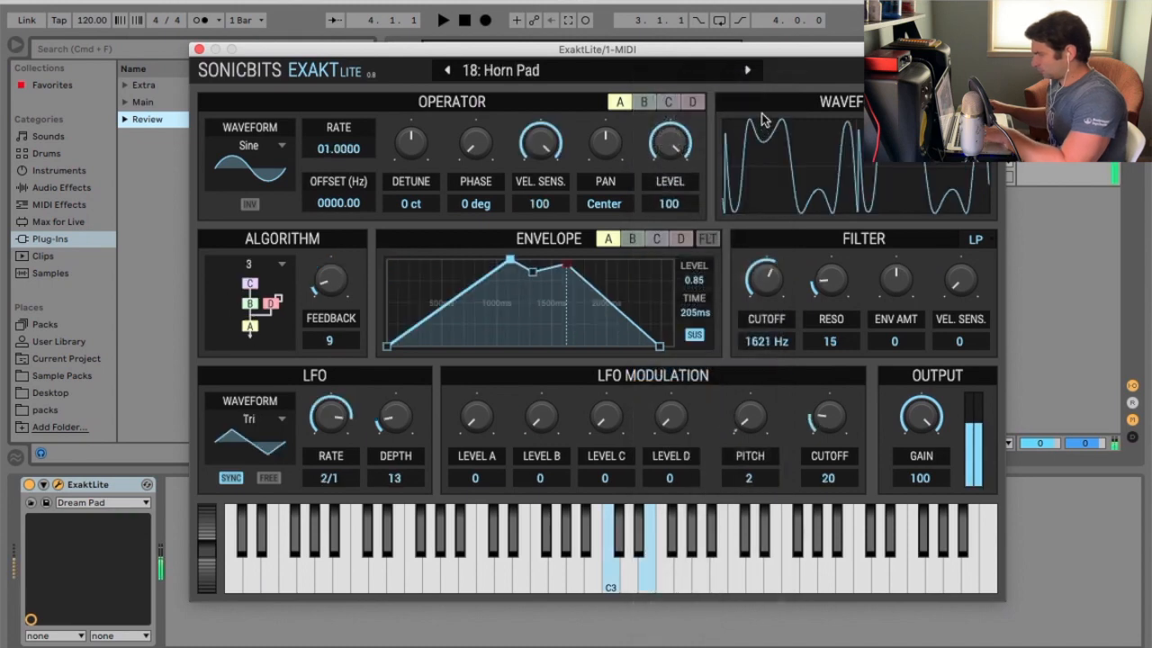
left_click(747, 72)
left_click(747, 72)
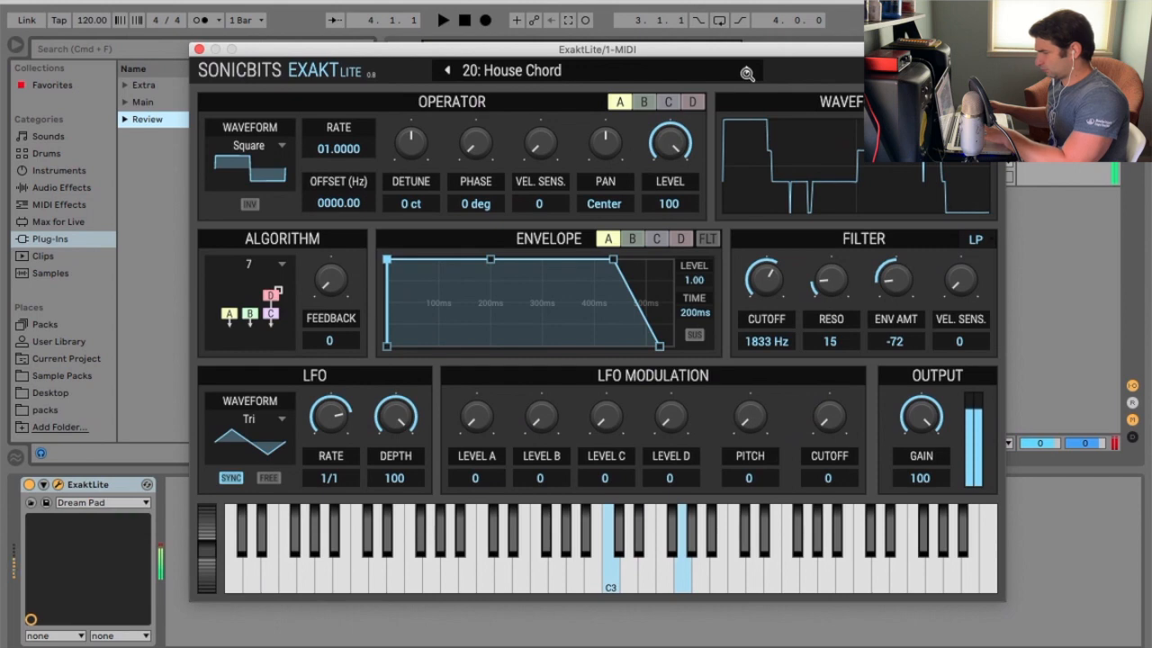
left_click(747, 72)
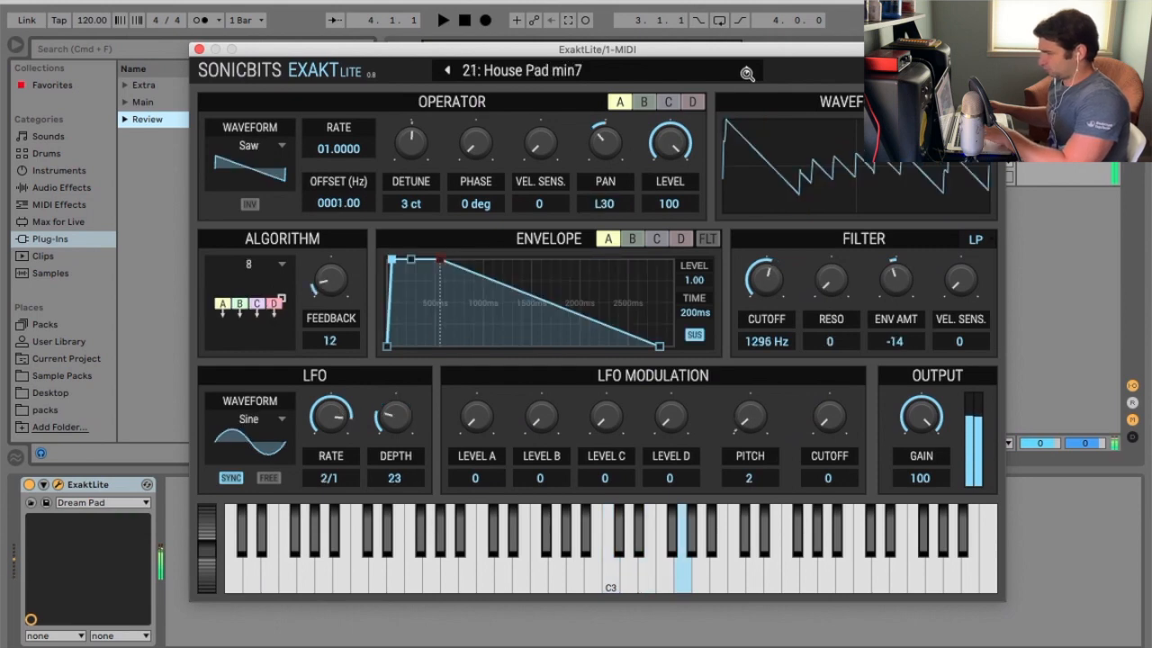
- Check the empty slots after House Pad min7 and load the Init preset in slot 22
left_click(747, 72)
left_click(747, 73)
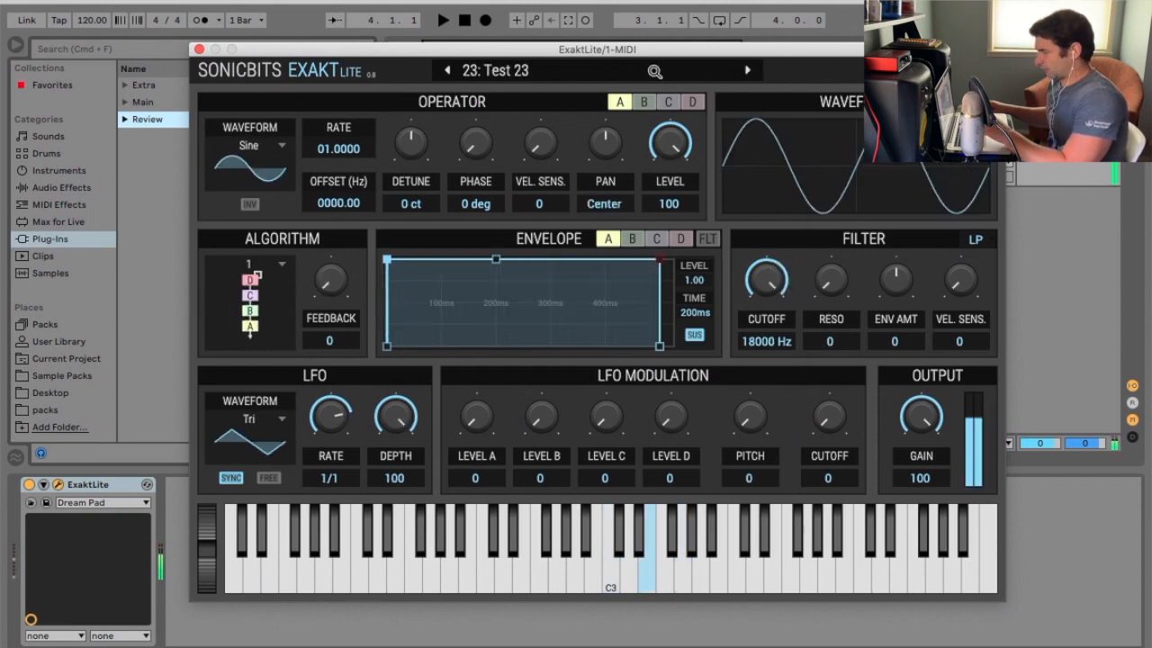
left_click(658, 72)
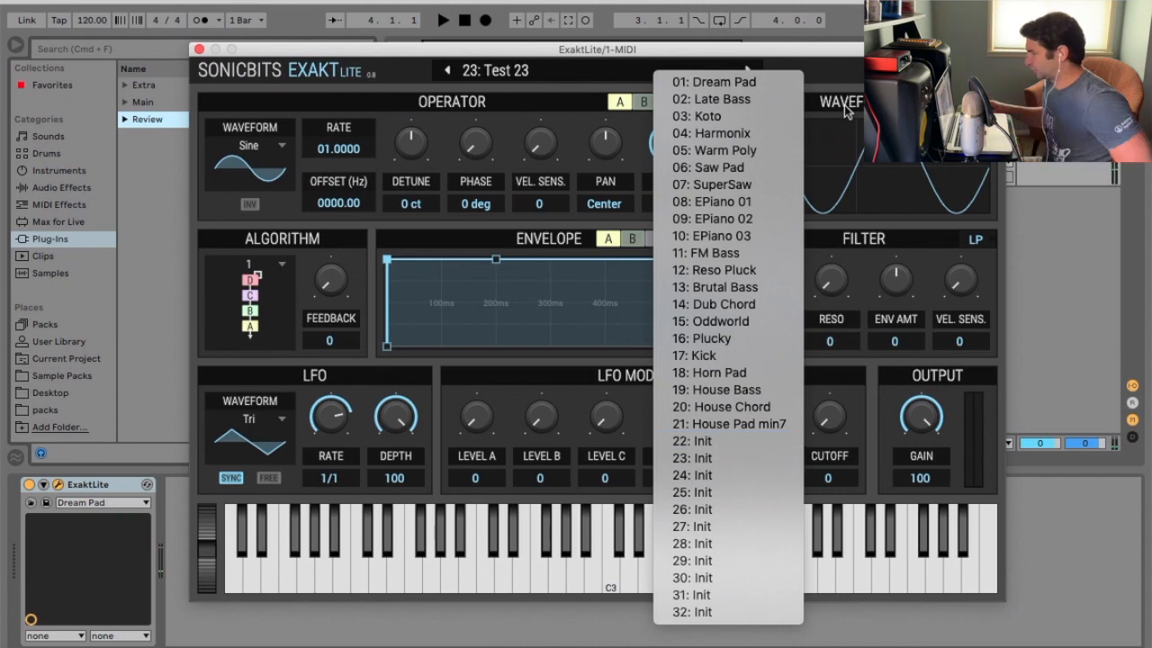
left_click(852, 74)
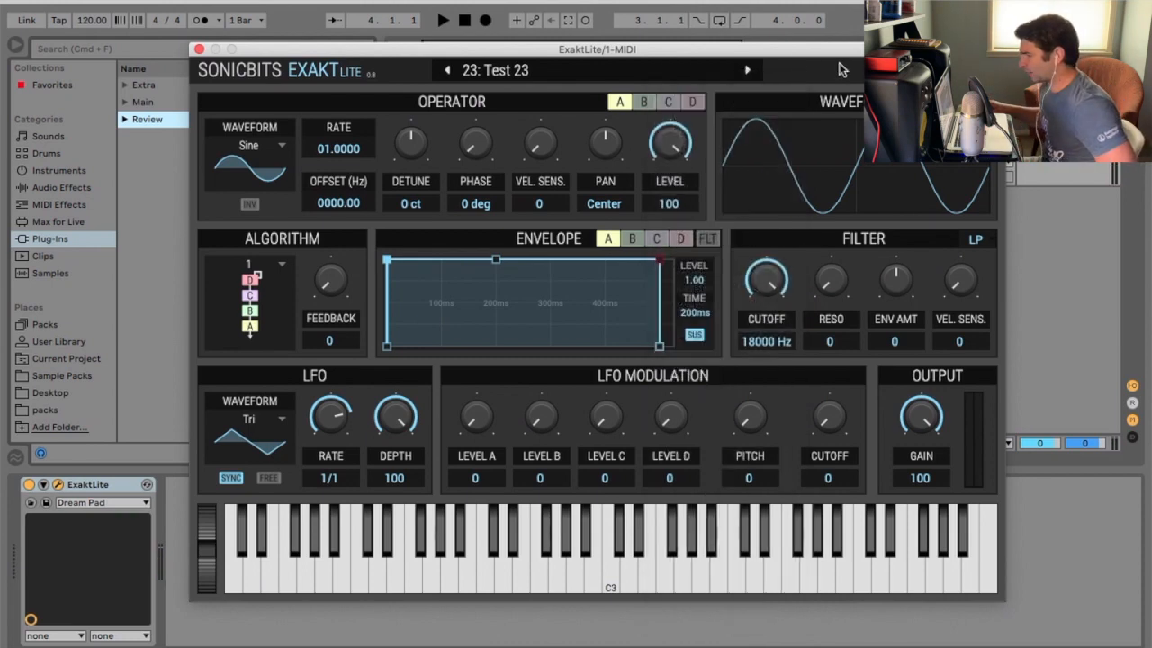
left_click(630, 71)
left_click(692, 438)
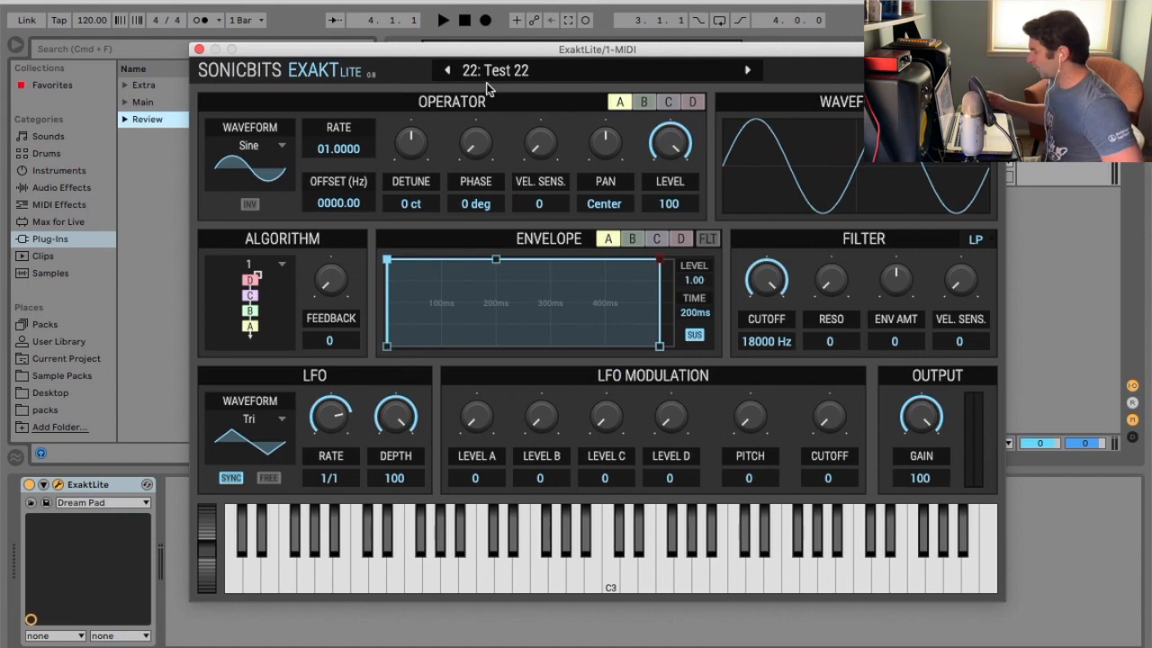
- View the settings of operators B, C and D and return to operator A
left_click(642, 101)
left_click(666, 101)
left_click(691, 102)
left_click(669, 101)
left_click(646, 102)
left_click(622, 99)
- Examine the algorithm diagram and its feedback control
left_click(249, 309)
left_click(248, 318)
left_click(250, 323)
left_click(282, 307)
left_click(246, 322)
left_click(247, 269)
left_click_drag(330, 280, 330, 268)
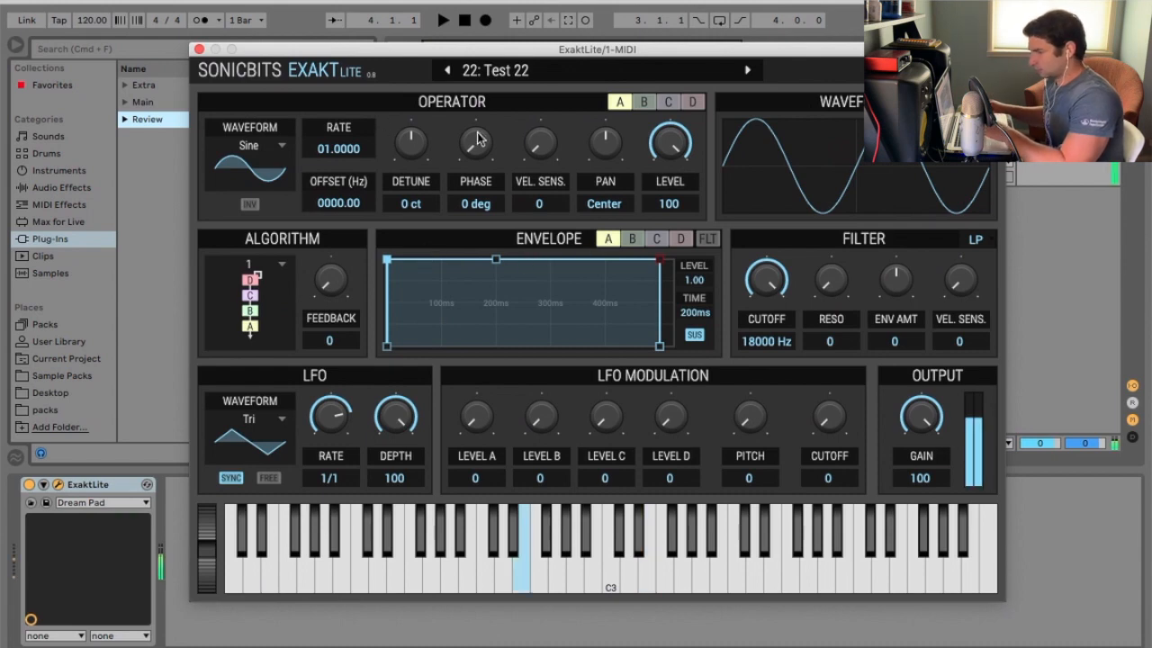
- Set operator A's waveform to Saw
left_click(274, 147)
left_click(268, 171)
left_click(274, 147)
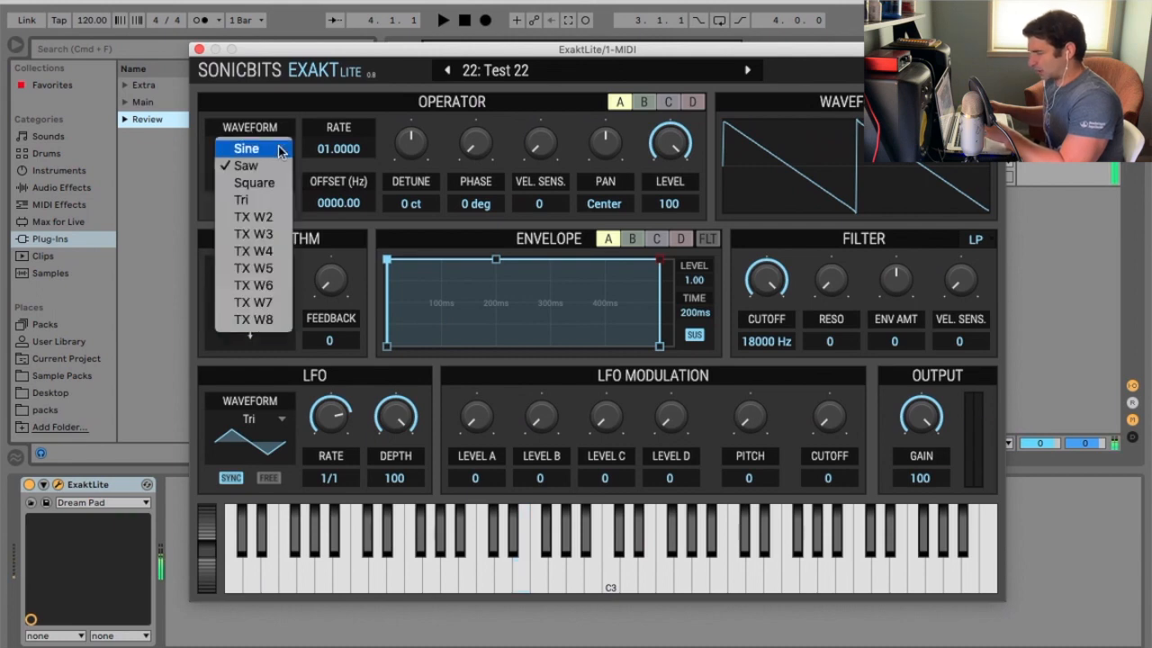
left_click(274, 169)
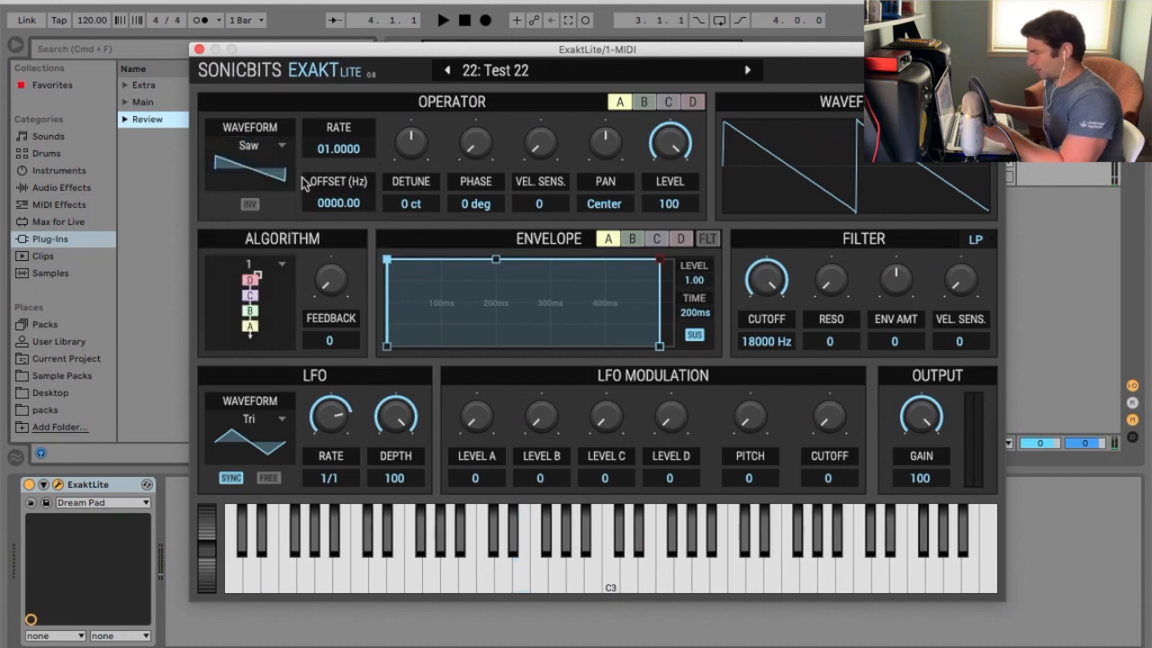
- Try operator A's detune and phase controls, raising the phase to 90 deg and resetting it
left_click_drag(417, 155, 417, 72)
left_click_drag(479, 139, 479, 68)
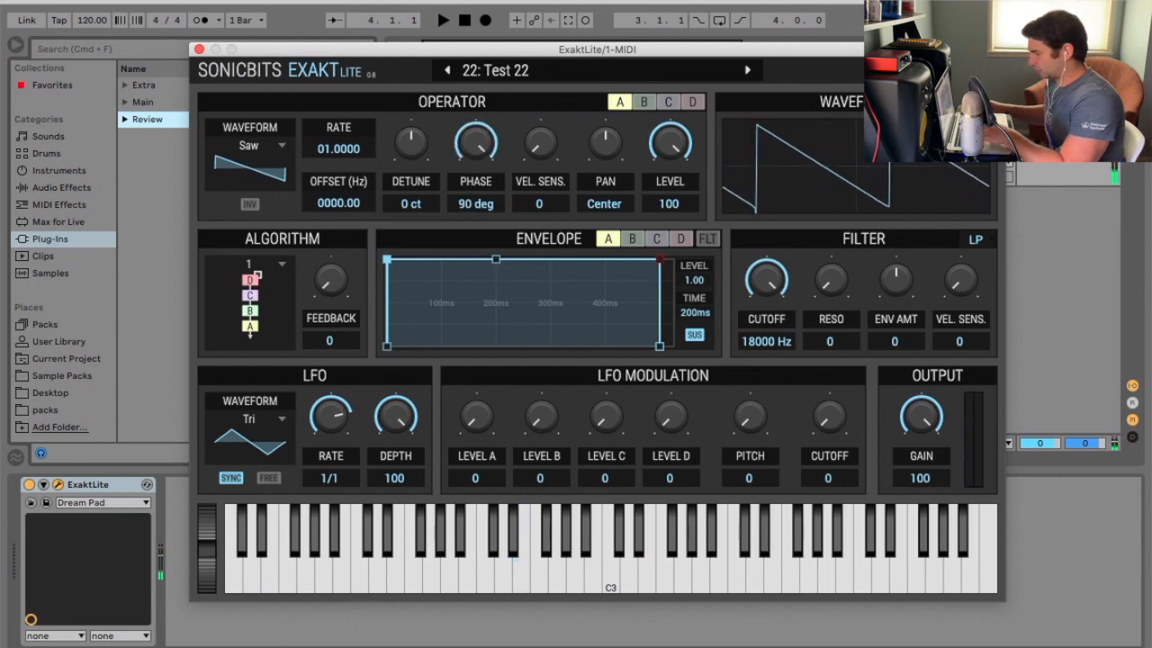
double_click(481, 151)
- Set operator A's velocity sensitivity to 1, and view operators B and C before returning to A
left_click_drag(540, 142, 540, 106)
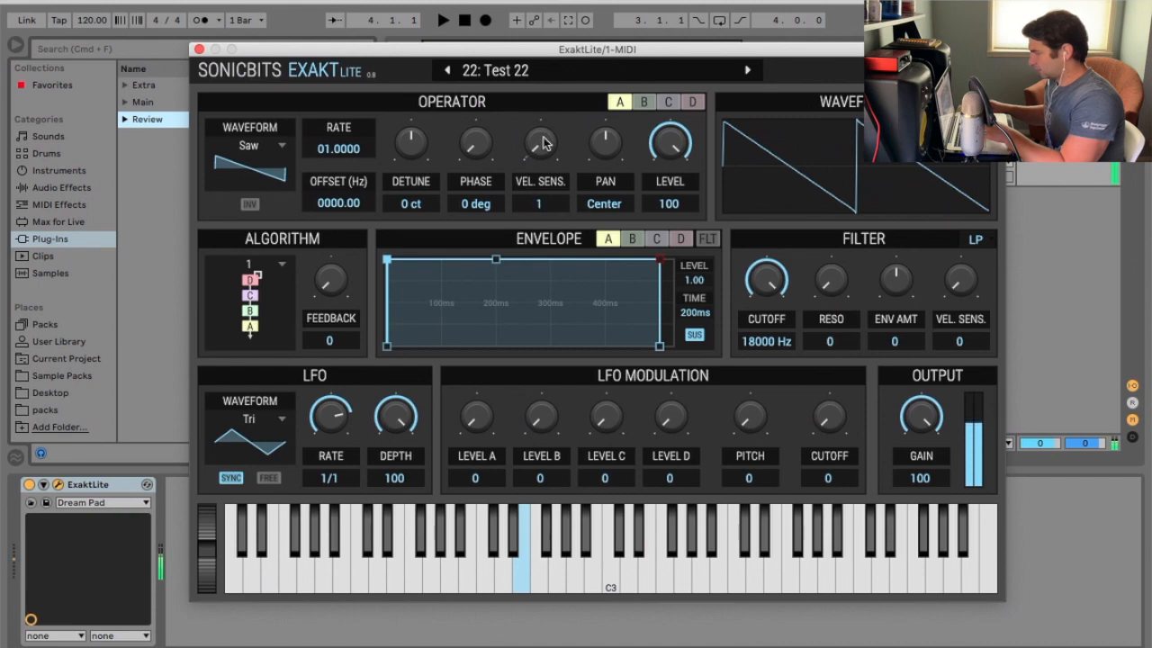
left_click(644, 102)
left_click(667, 102)
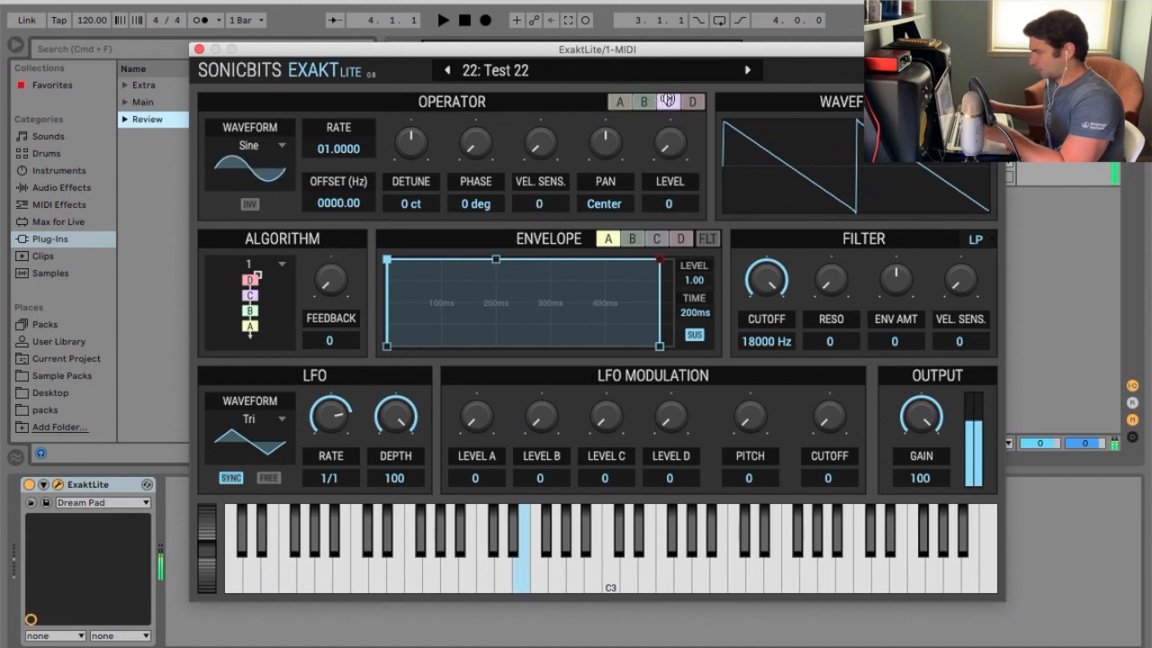
left_click(619, 102)
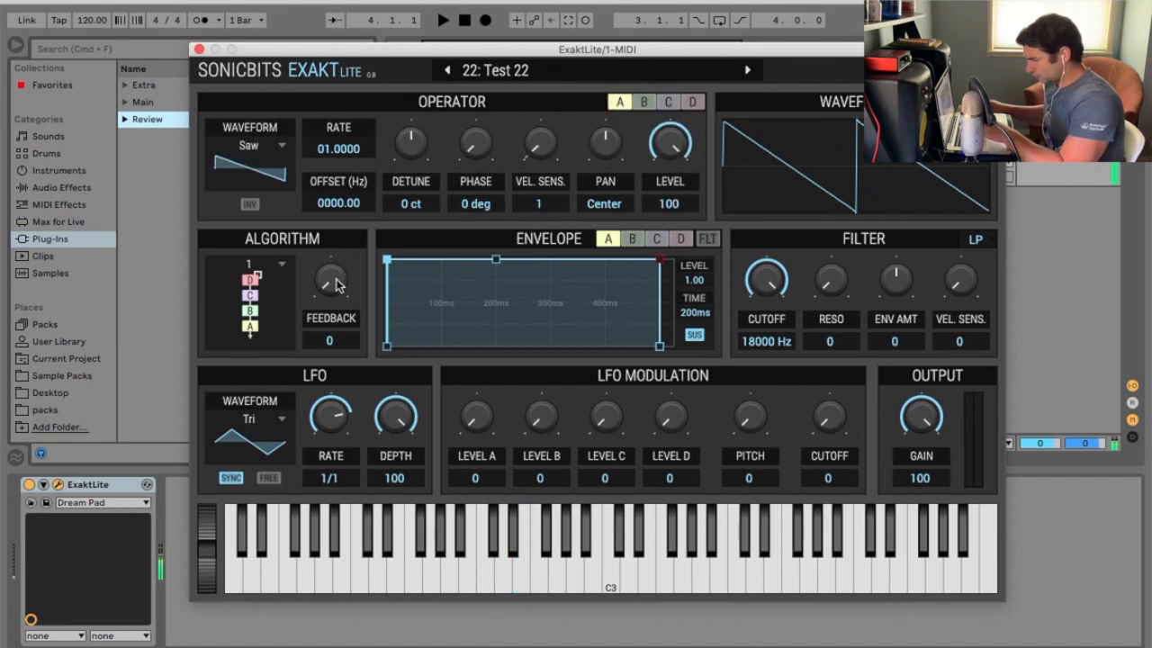
- Set operator A's envelope attack time to 6 ms, and view envelopes B, C and D before returning to A
left_click_drag(339, 282, 340, 336)
mouse_move(399, 263)
left_mouse_down()
mouse_move(457, 294)
mouse_move(507, 288)
mouse_move(412, 260)
mouse_move(389, 268)
mouse_move(388, 254)
left_mouse_up()
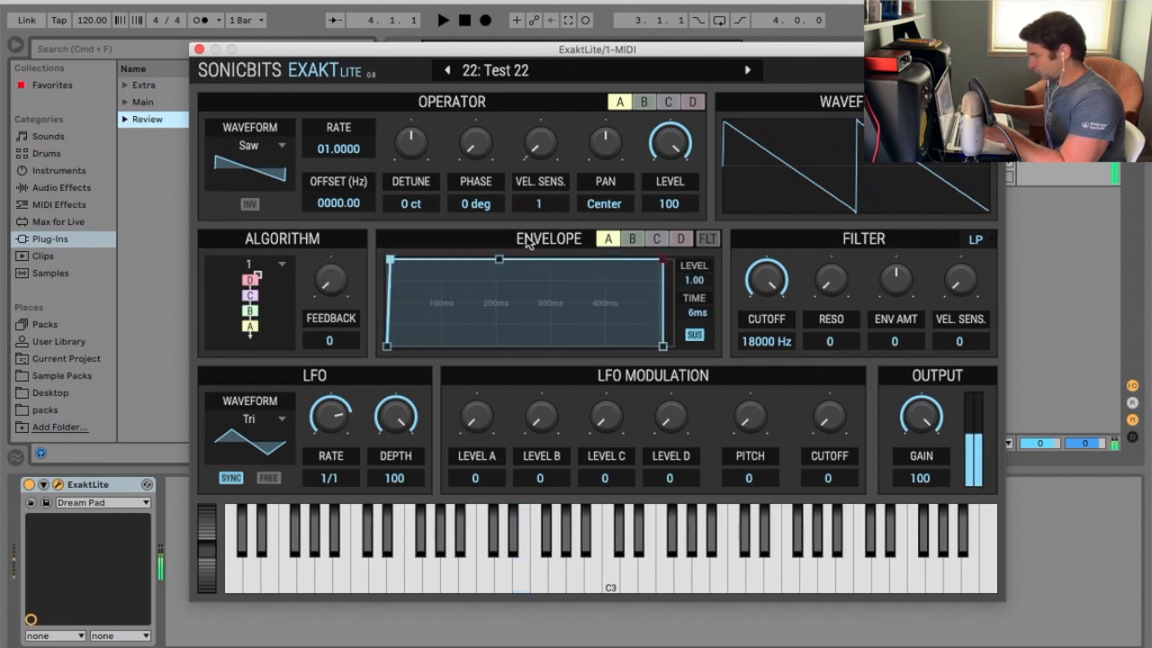
left_click(631, 239)
left_click(656, 239)
left_click(681, 239)
left_click(656, 240)
left_click(629, 242)
left_click(609, 239)
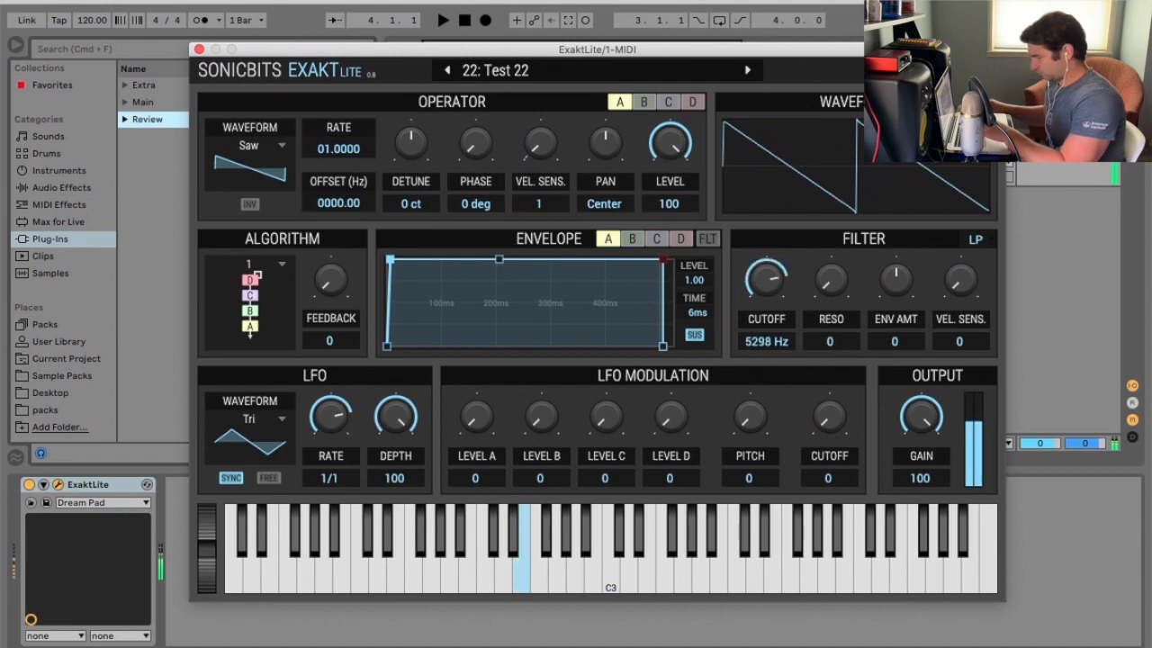
- Set the LFO's modulation of operator A's level to 100, and make the LFO a free-running Saw at 0.04 Hz
left_click_drag(479, 430, 479, 346)
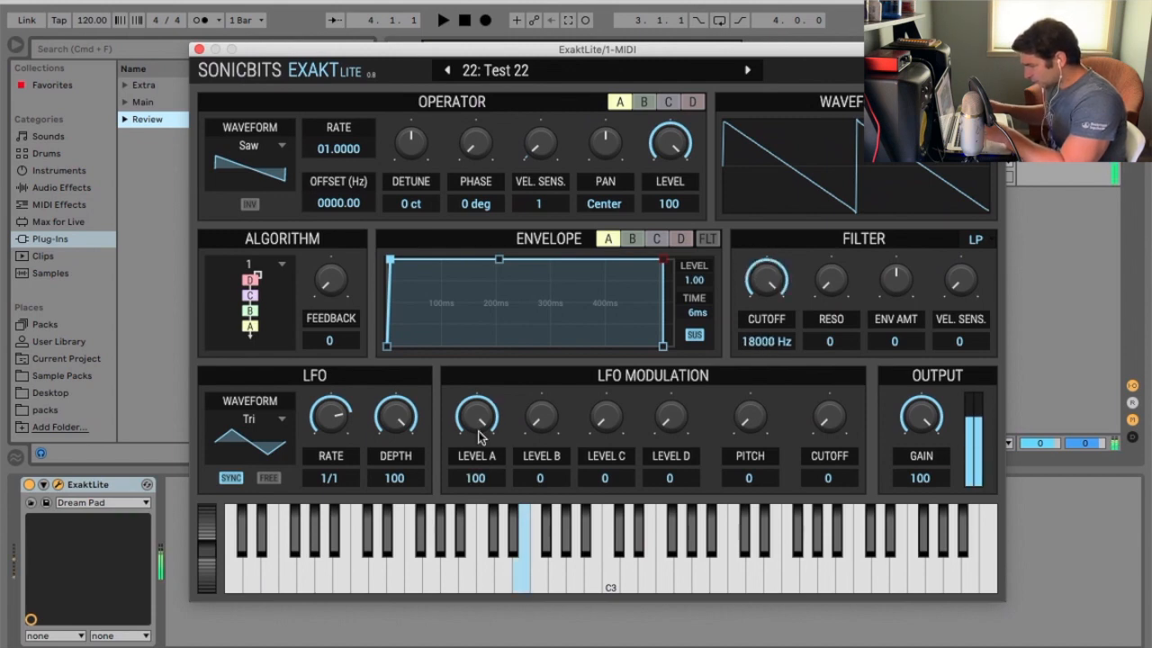
left_click(266, 419)
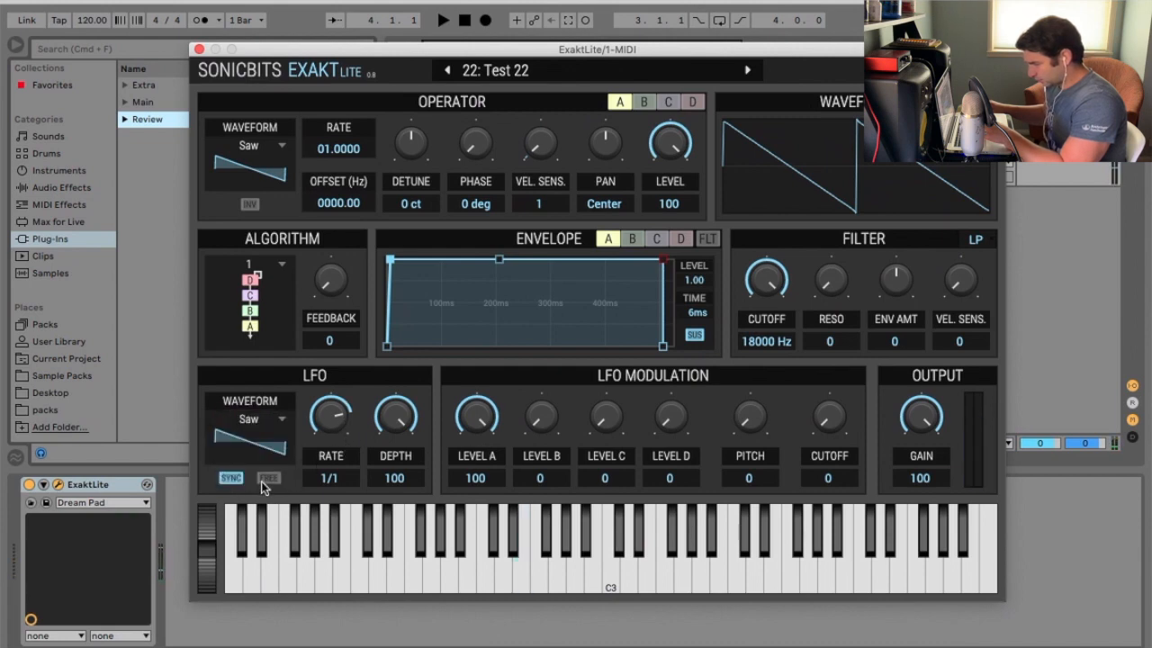
left_click(267, 478)
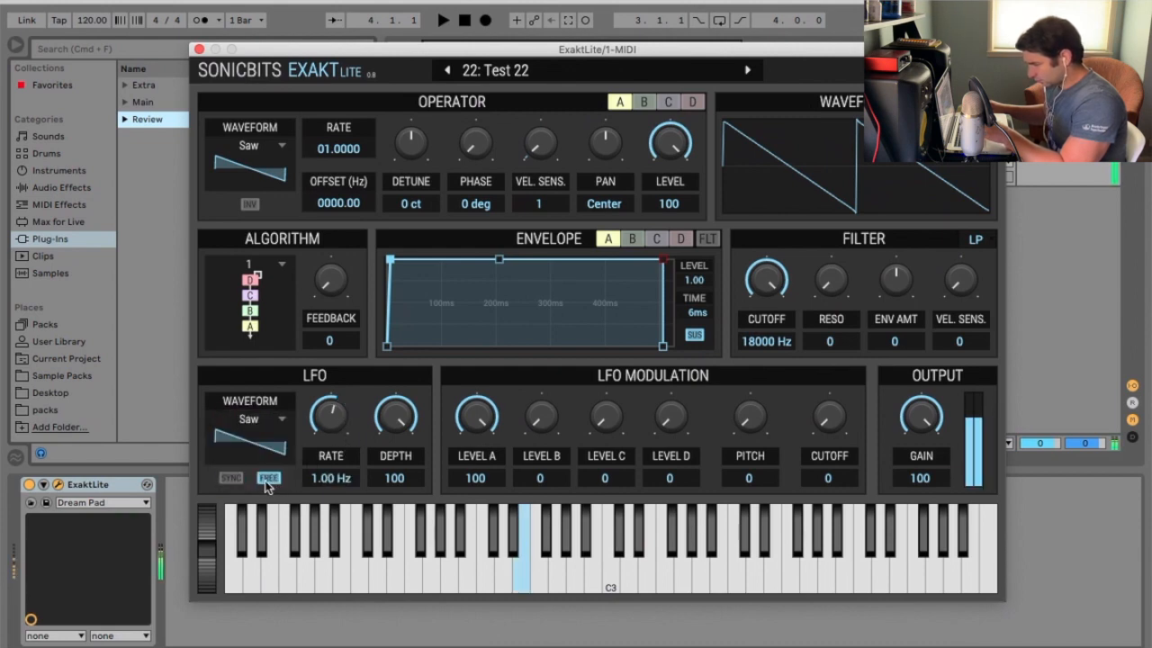
left_click_drag(331, 417, 331, 477)
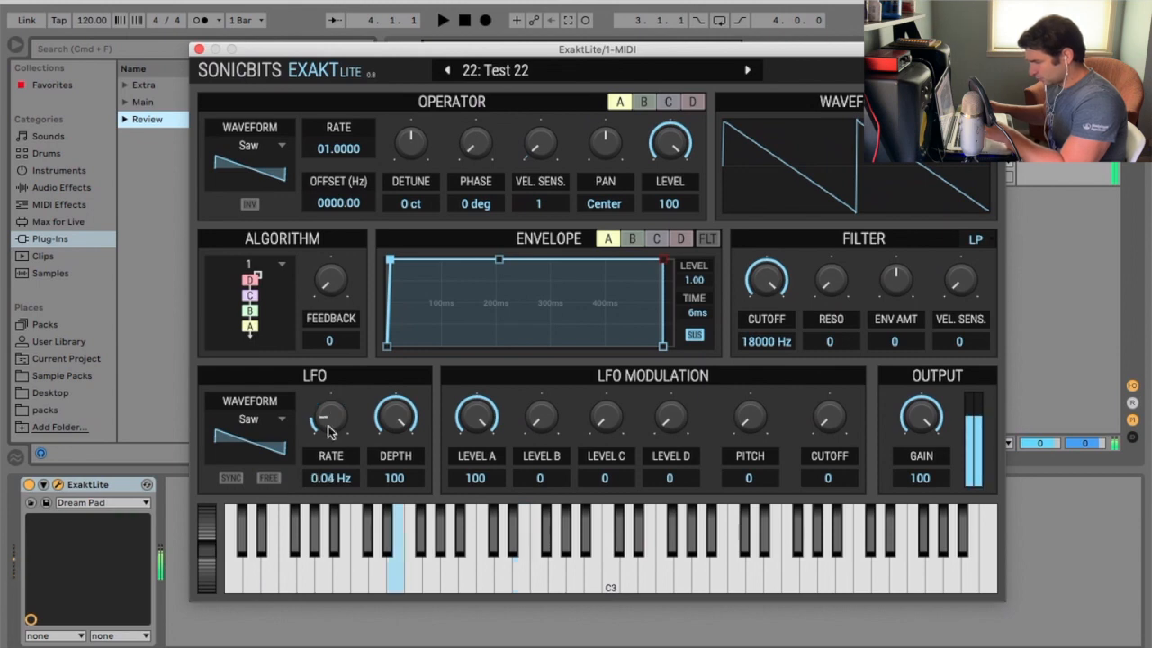
- Raise the algorithm feedback to 100 and keep algorithm 1 selected
left_click_drag(324, 347, 308, 298)
left_click(252, 327)
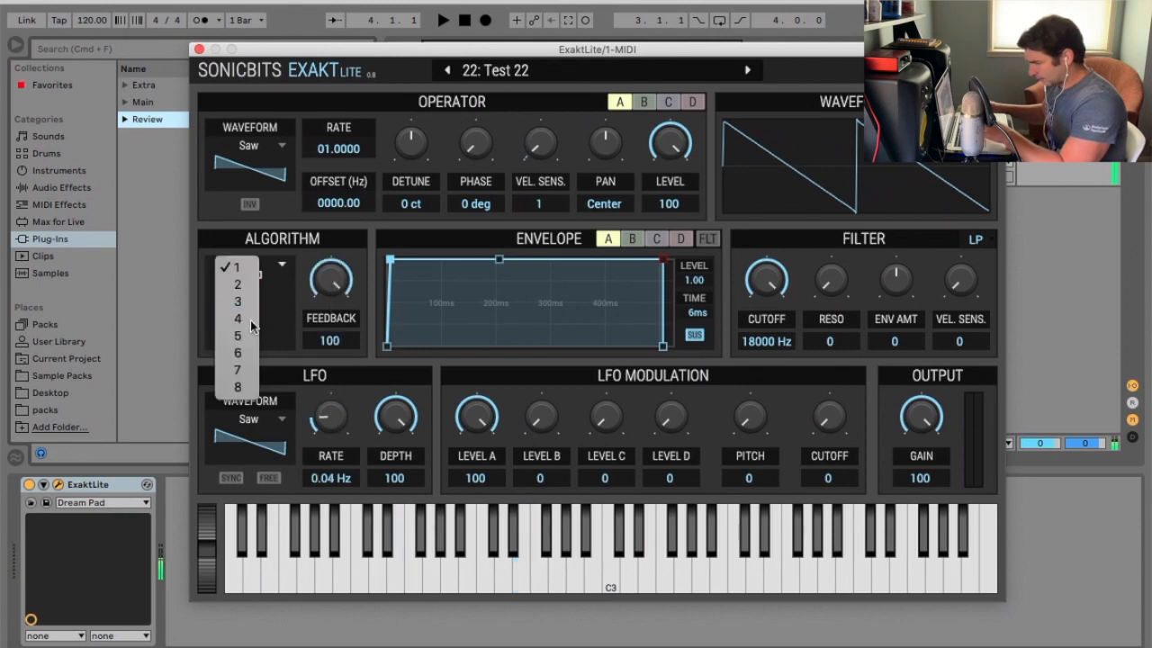
left_click(243, 267)
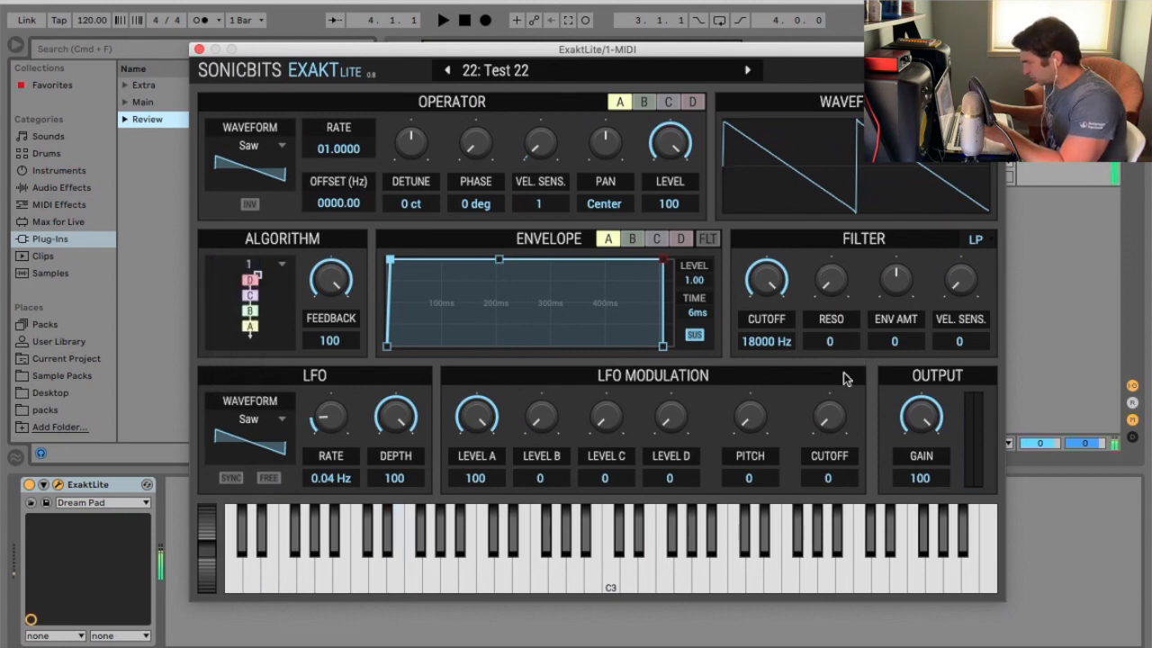
mouse_move(830, 414)
left_mouse_down()
mouse_move(830, 315)
mouse_move(830, 418)
left_mouse_up()
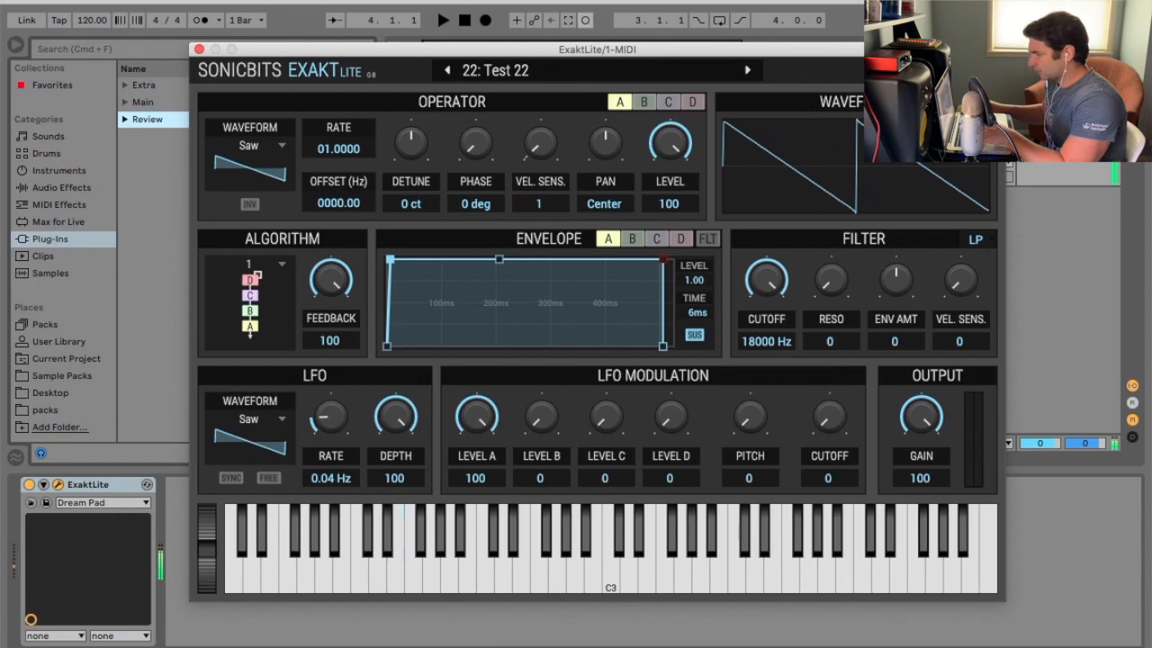
- Load preset 11: FM Bass and view its algorithm choices without changing the selection
left_click(510, 77)
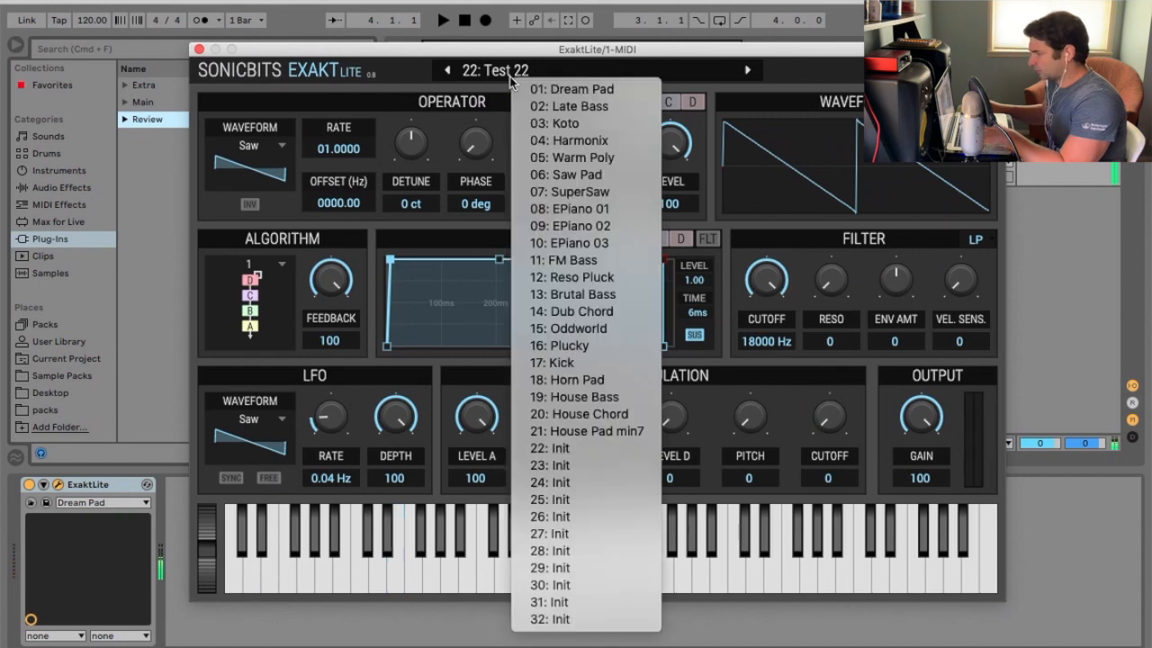
left_click(637, 264)
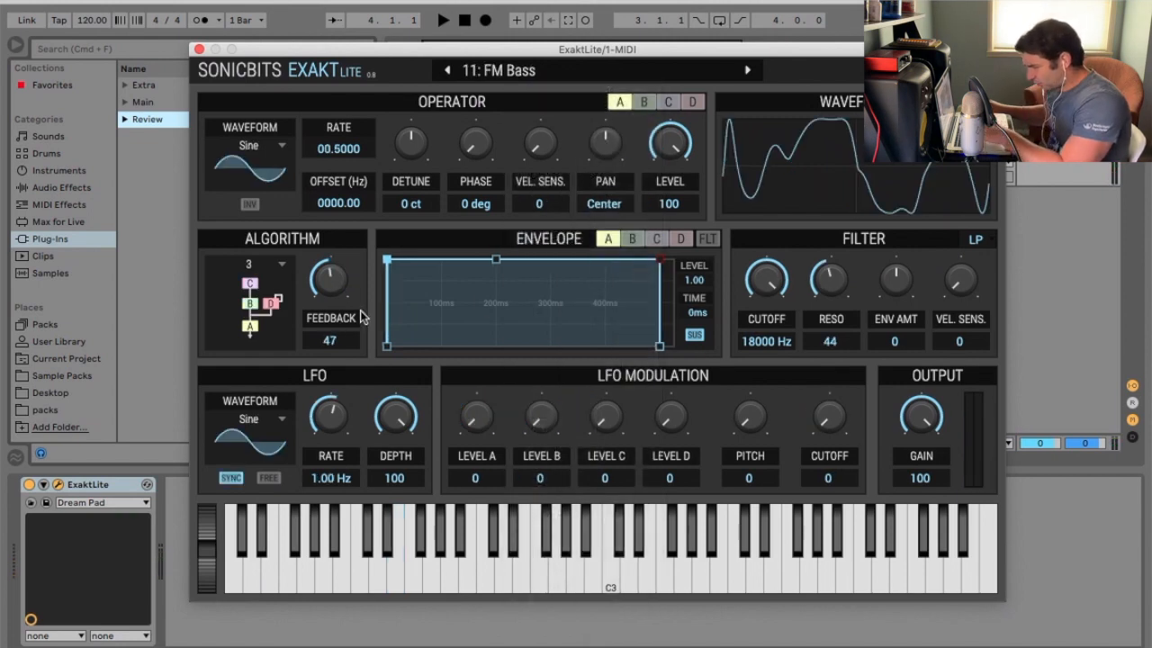
left_click(282, 303)
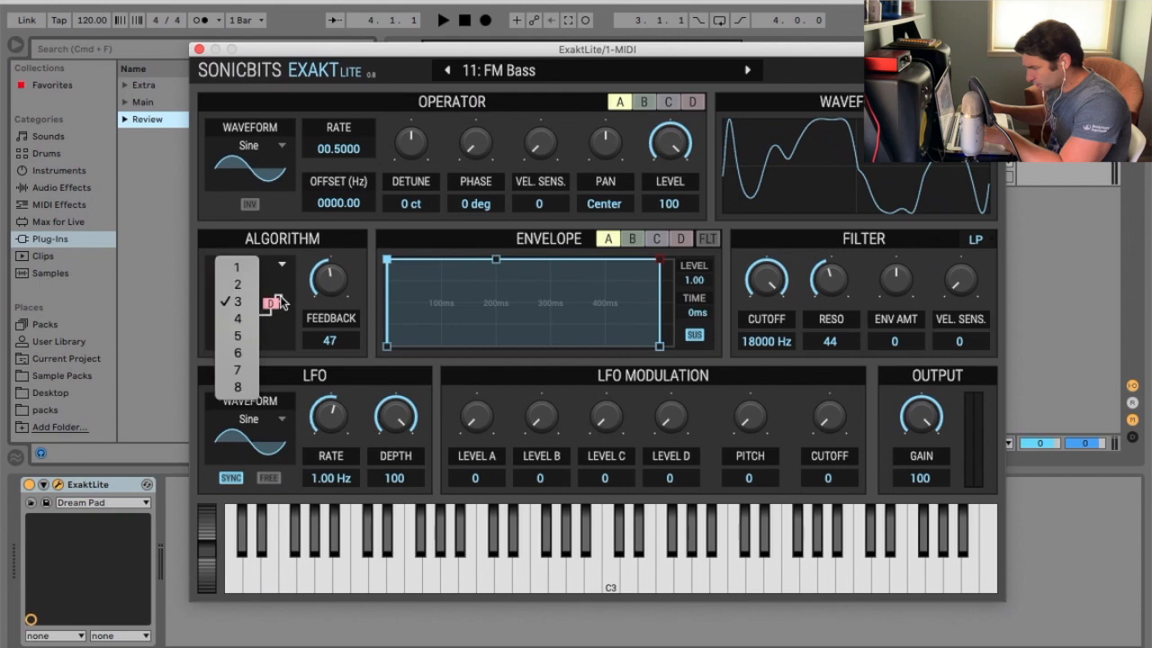
left_click(251, 263)
left_click(281, 240)
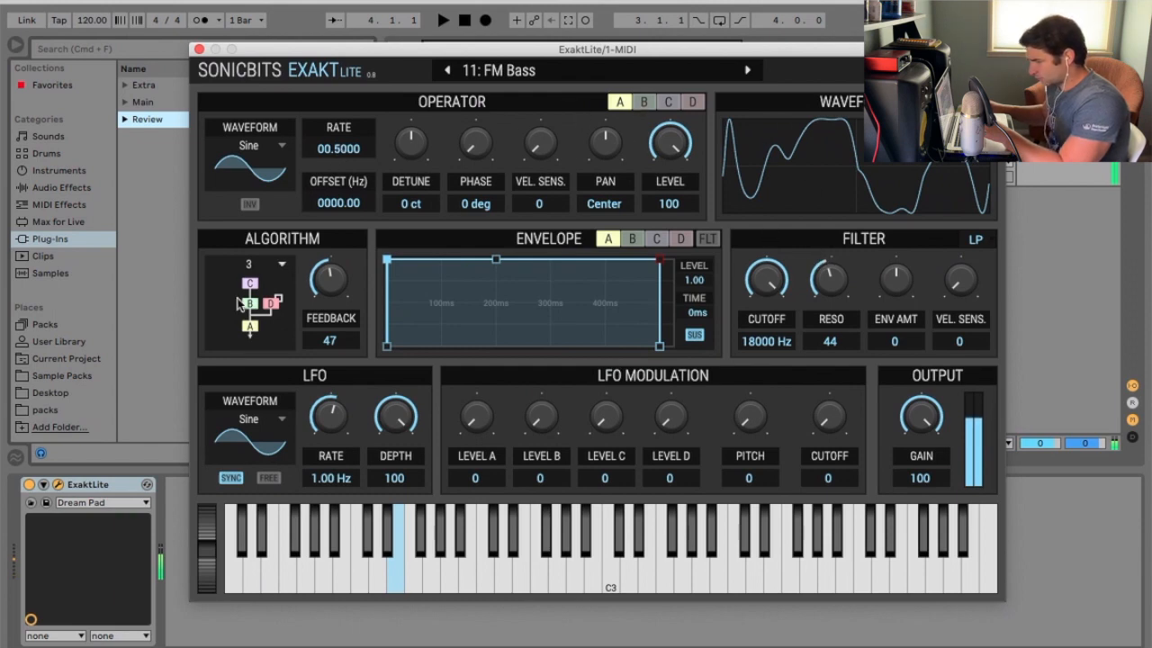
- Set the LFO rate to 40.00 Hz, and try algorithms 2 and 1 before returning to algorithm 3
mouse_move(337, 429)
left_mouse_down()
mouse_move(337, 486)
mouse_move(337, 360)
mouse_move(339, 424)
left_mouse_up()
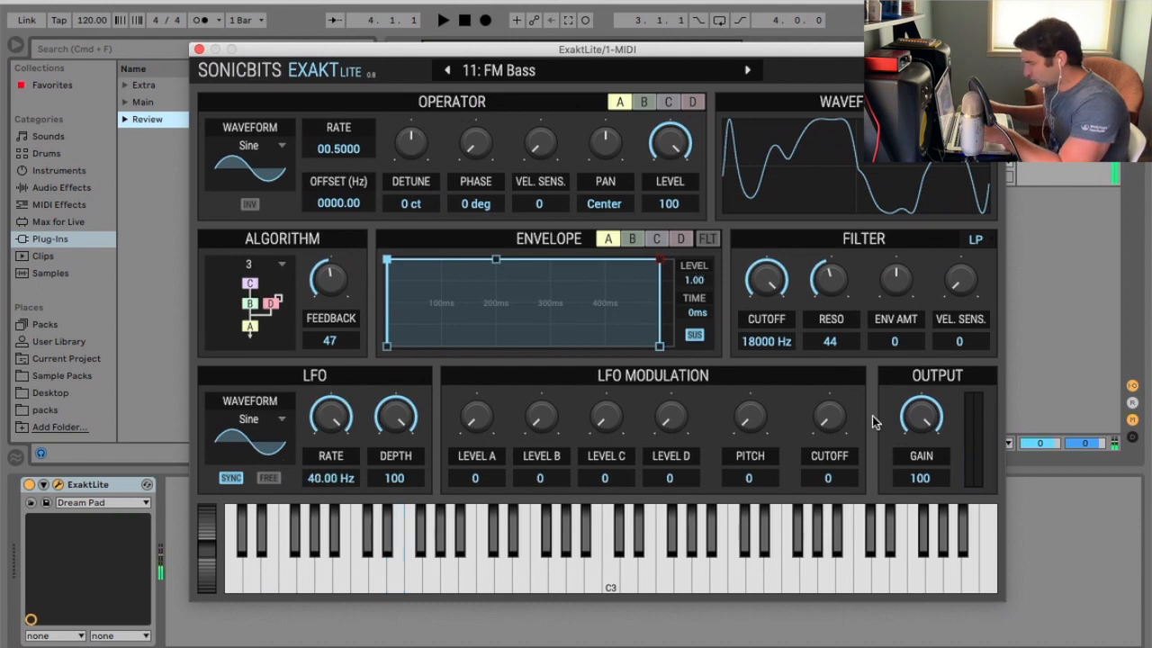
left_click(255, 266)
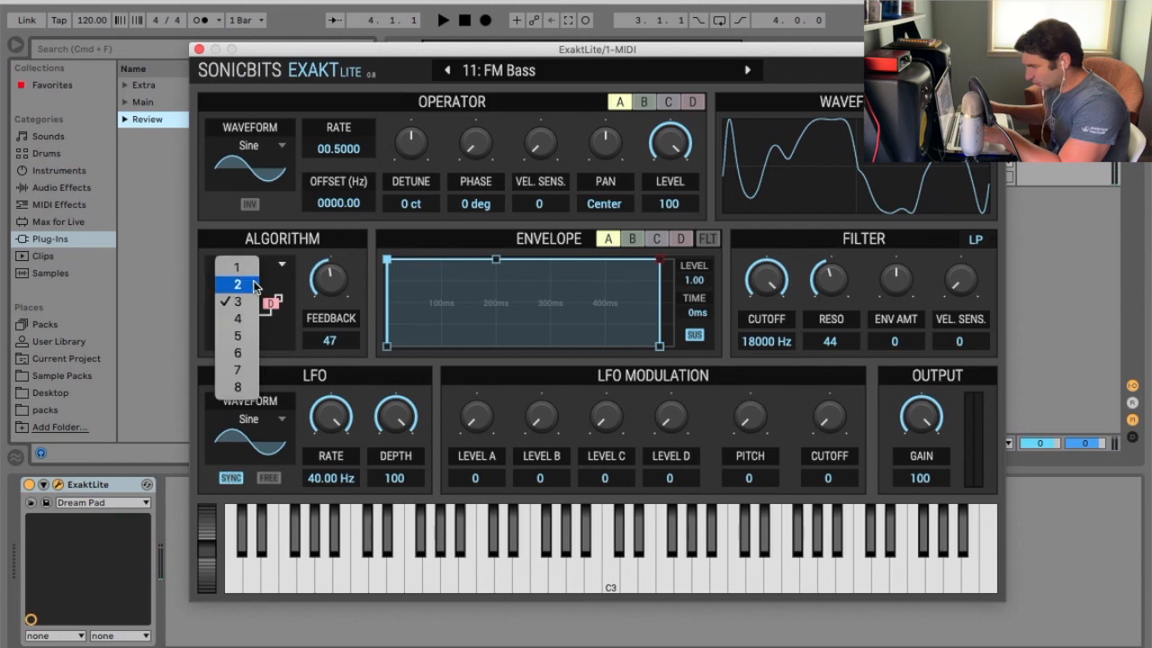
left_click(254, 280)
left_click(254, 266)
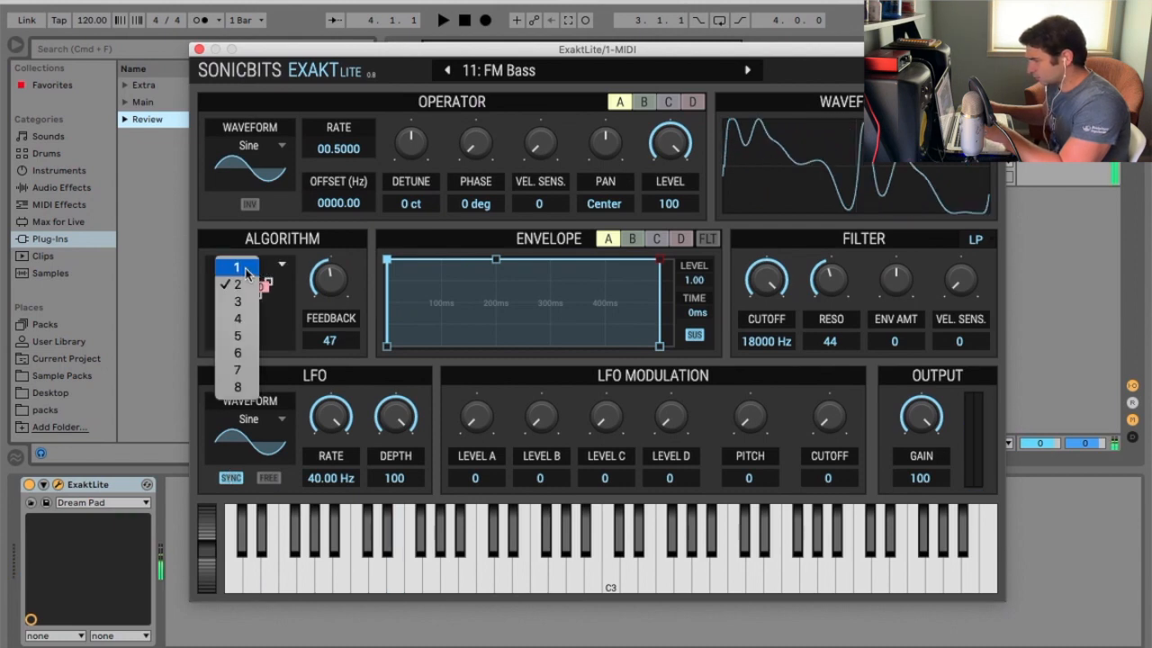
left_click(265, 264)
left_click(277, 268)
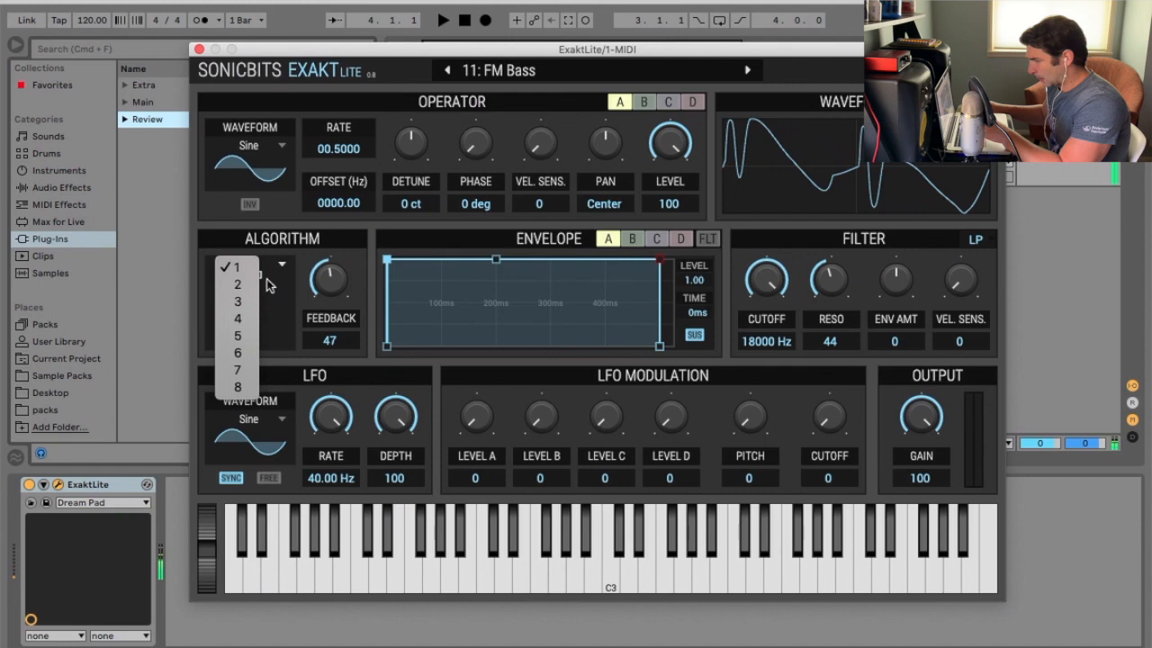
left_click(254, 297)
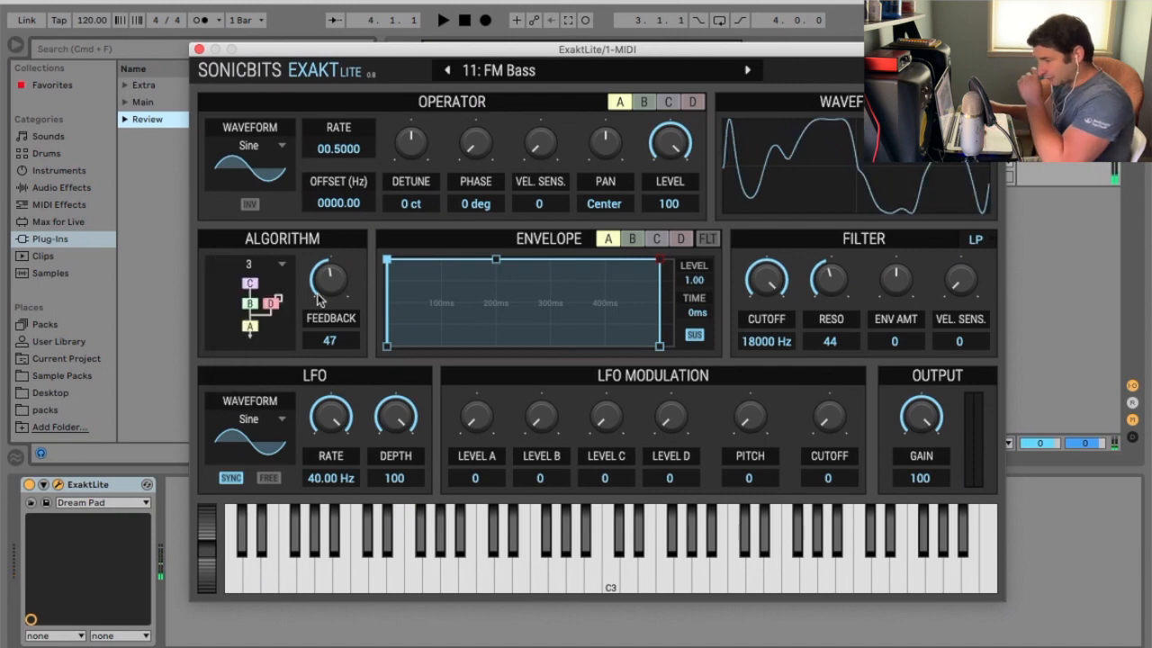
- Switch the FM Bass patch to algorithm 5 and raise its feedback to 94
left_click(279, 265)
left_click(253, 313)
left_click(251, 309)
left_click(249, 301)
left_click(249, 333)
left_click(246, 267)
left_click(254, 309)
left_click(250, 336)
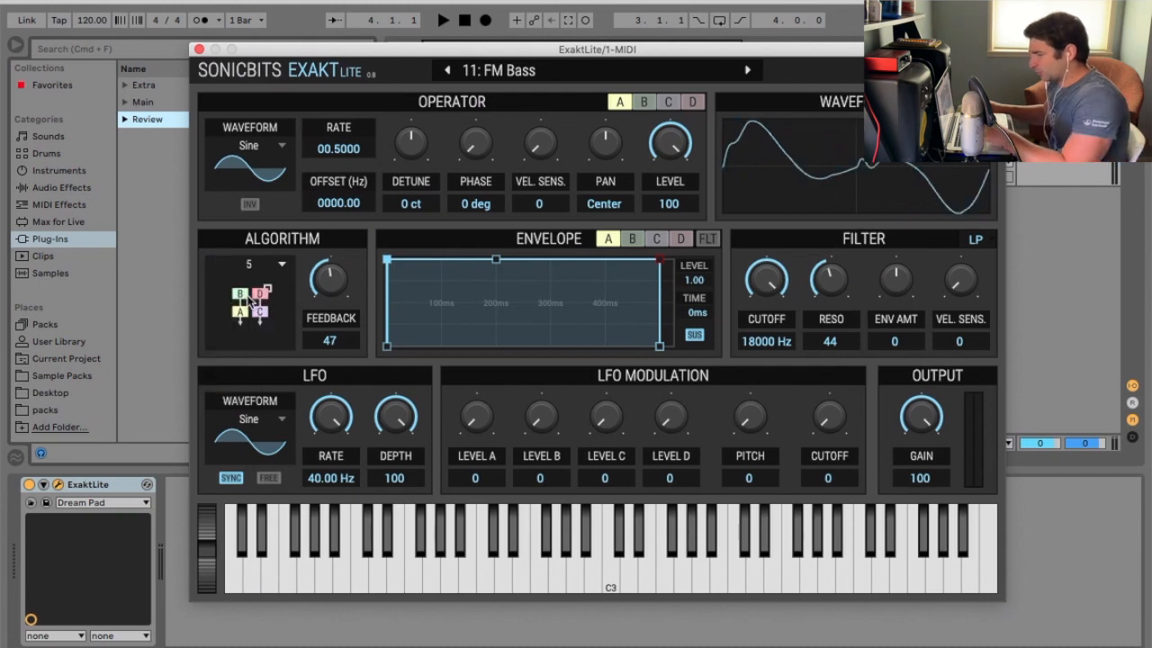
left_click_drag(330, 281, 330, 239)
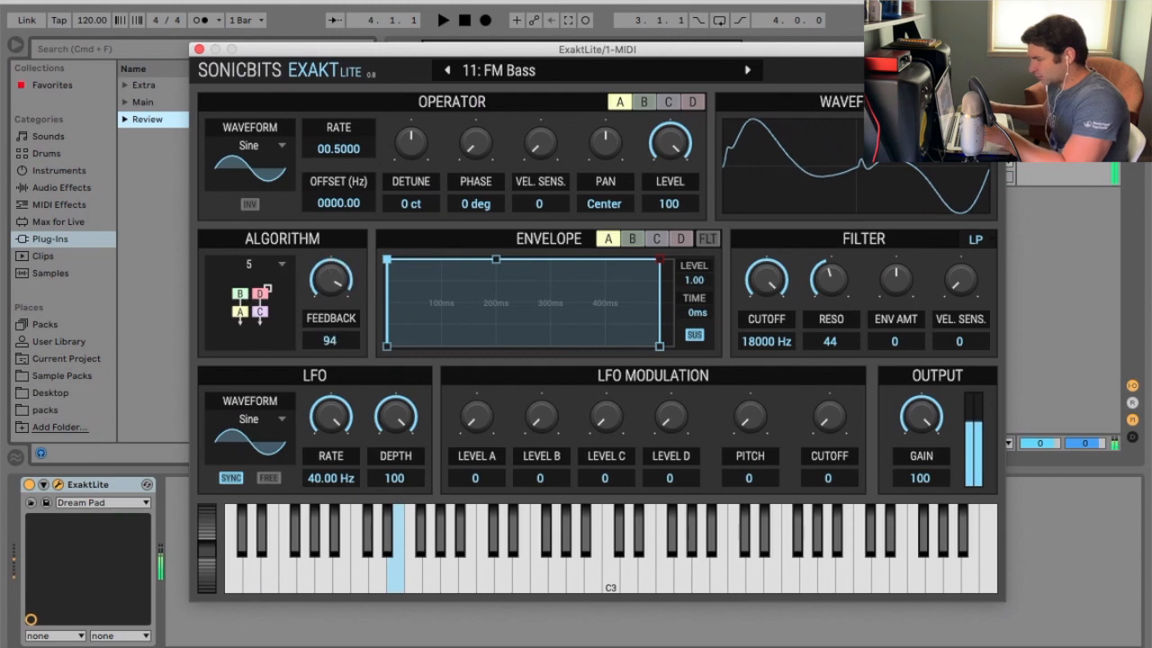
- Compare further algorithms with the raised feedback, ending on algorithm 2
left_click(255, 261)
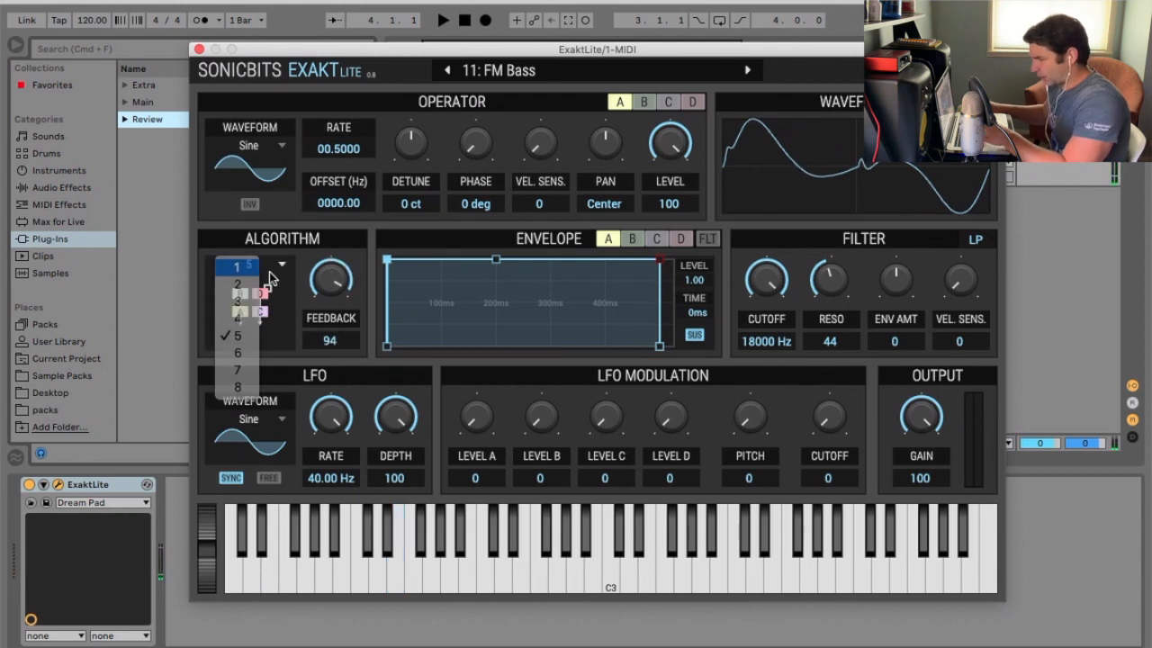
left_click(237, 267)
left_click(252, 264)
left_click(241, 353)
left_click(250, 266)
left_click(248, 269)
left_click(258, 268)
left_click(238, 284)
- Try algorithm 3 and set the patch to algorithm 1
left_click(263, 270)
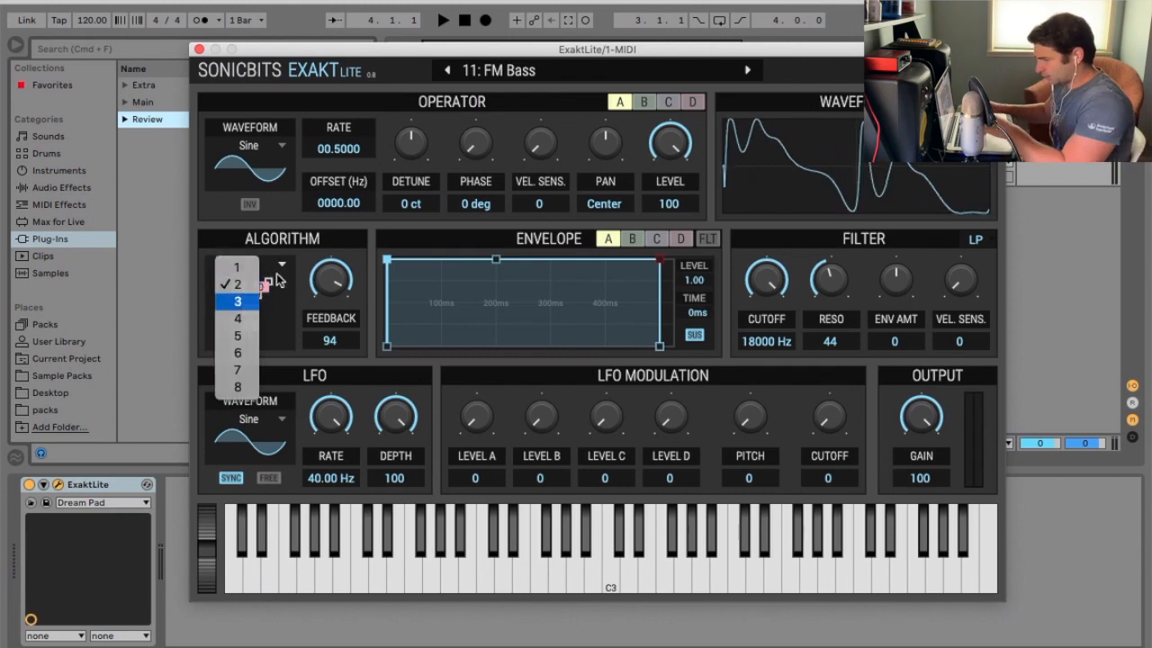
left_click(248, 301)
left_click(258, 265)
left_click(252, 285)
left_click(257, 264)
left_click(257, 265)
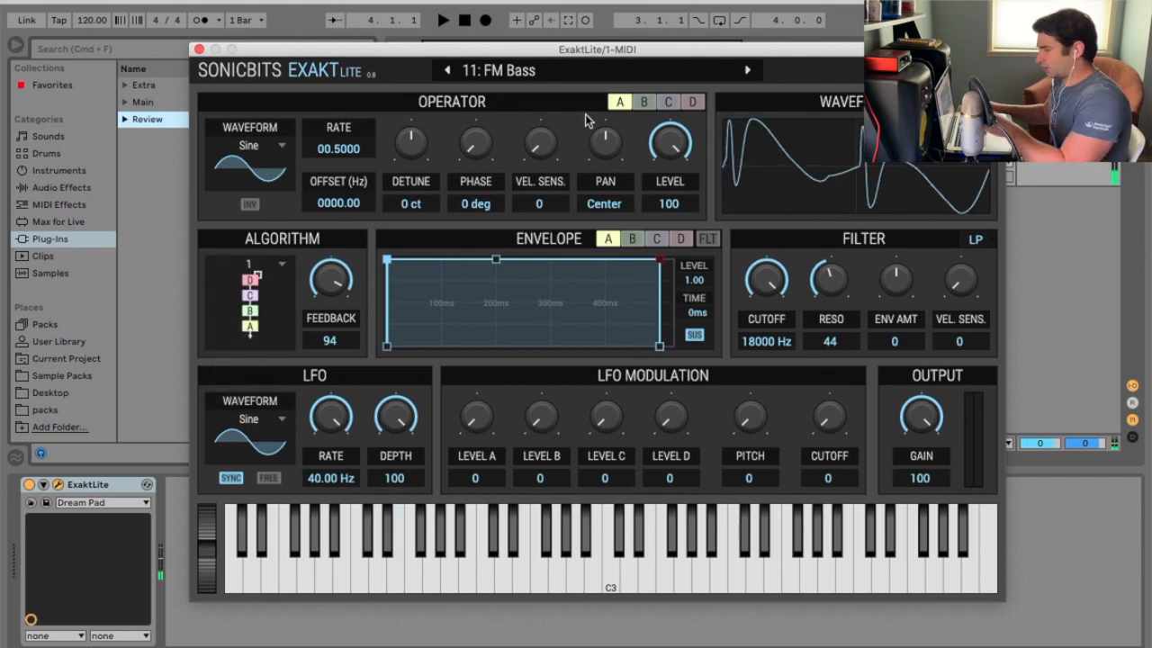
- Examine the settings of operators A, B, C and D in the FM Bass patch
left_click(641, 103)
left_click(666, 102)
left_click(691, 102)
left_click(667, 102)
left_click(634, 103)
left_click(619, 104)
left_click(644, 104)
- Set operator D's waveform to Saw and its detune to 100 ct
left_click(696, 102)
left_click(249, 145)
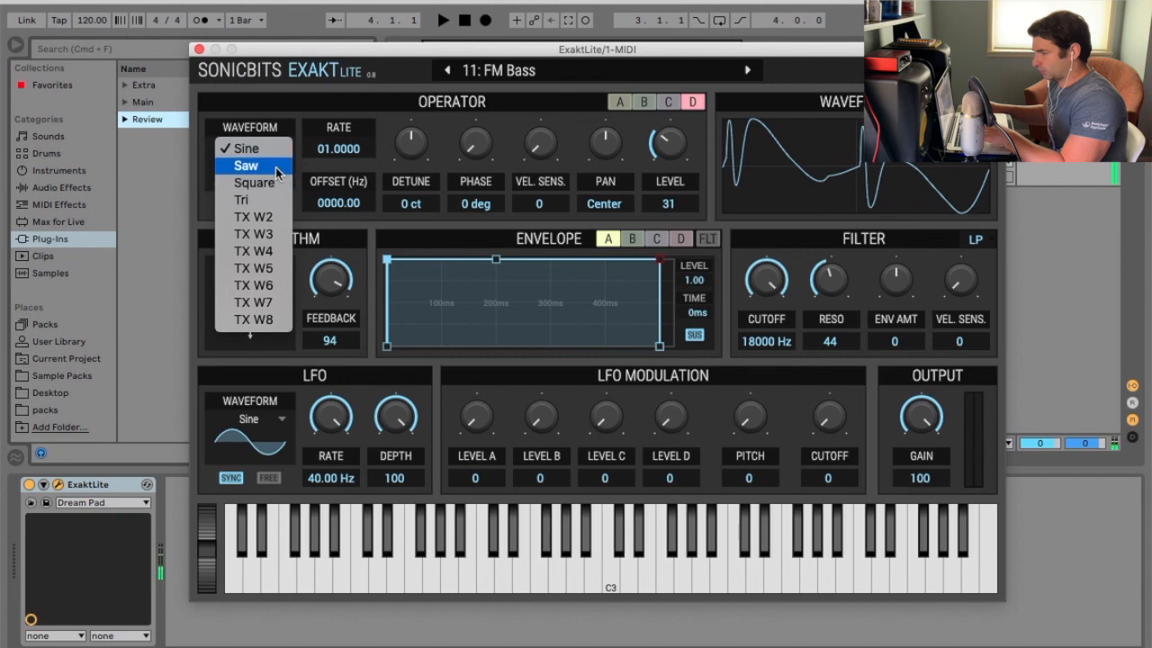
left_click(250, 165)
left_click_drag(400, 206, 405, 135)
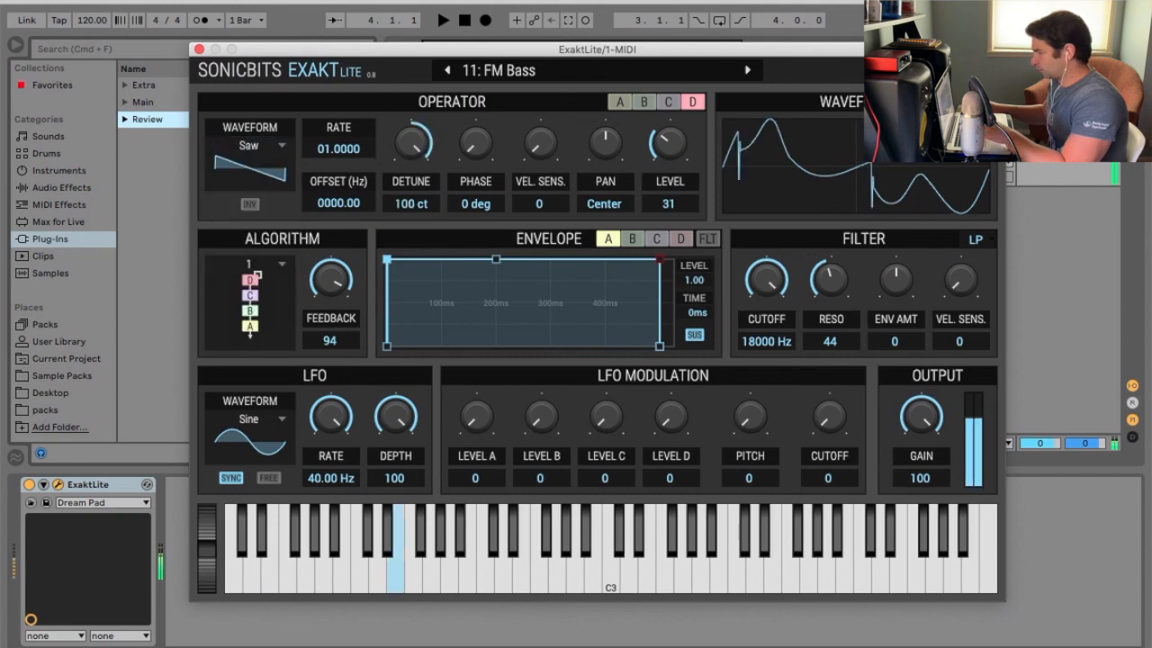
- View operators C, B and A, and load the blank preset 22: Init
left_click(667, 101)
left_click(644, 102)
left_click(619, 102)
left_click(518, 72)
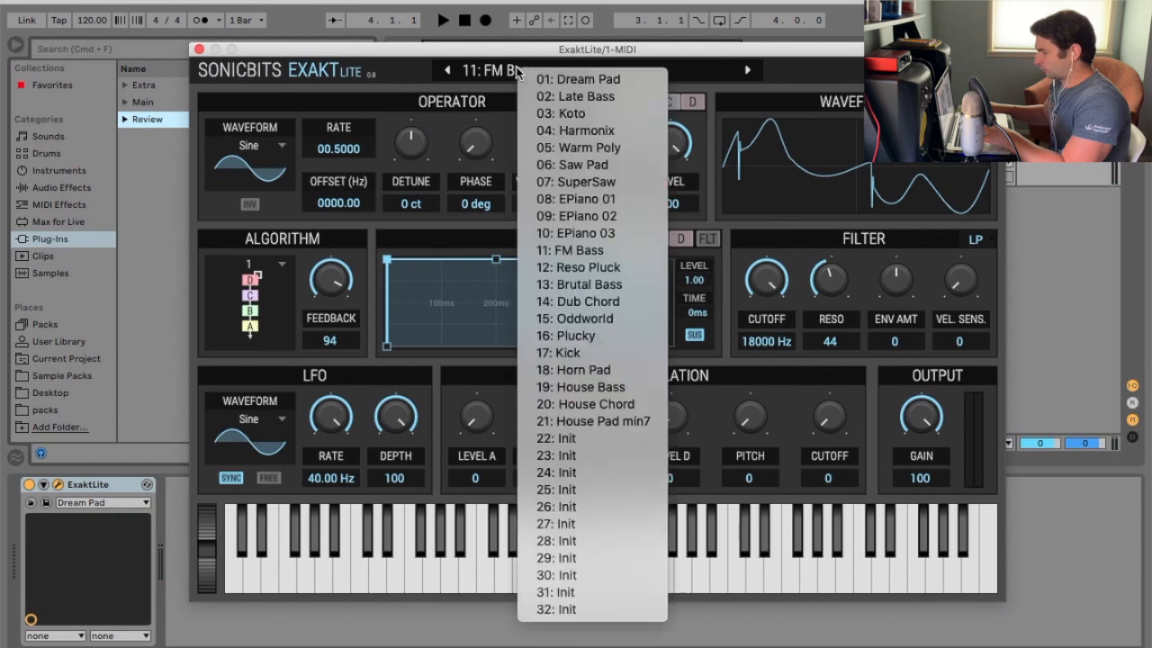
left_click(572, 436)
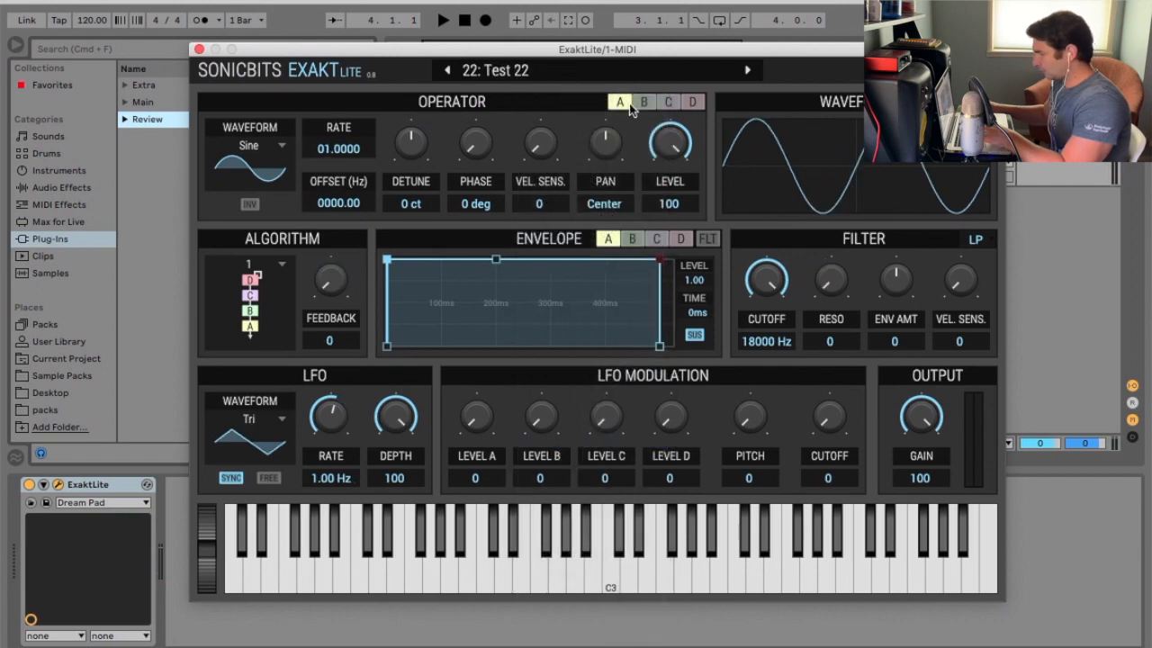
- Set operator D's waveform to Square after viewing operators B and C, and play test notes
left_click(644, 102)
left_click(667, 102)
left_click(692, 102)
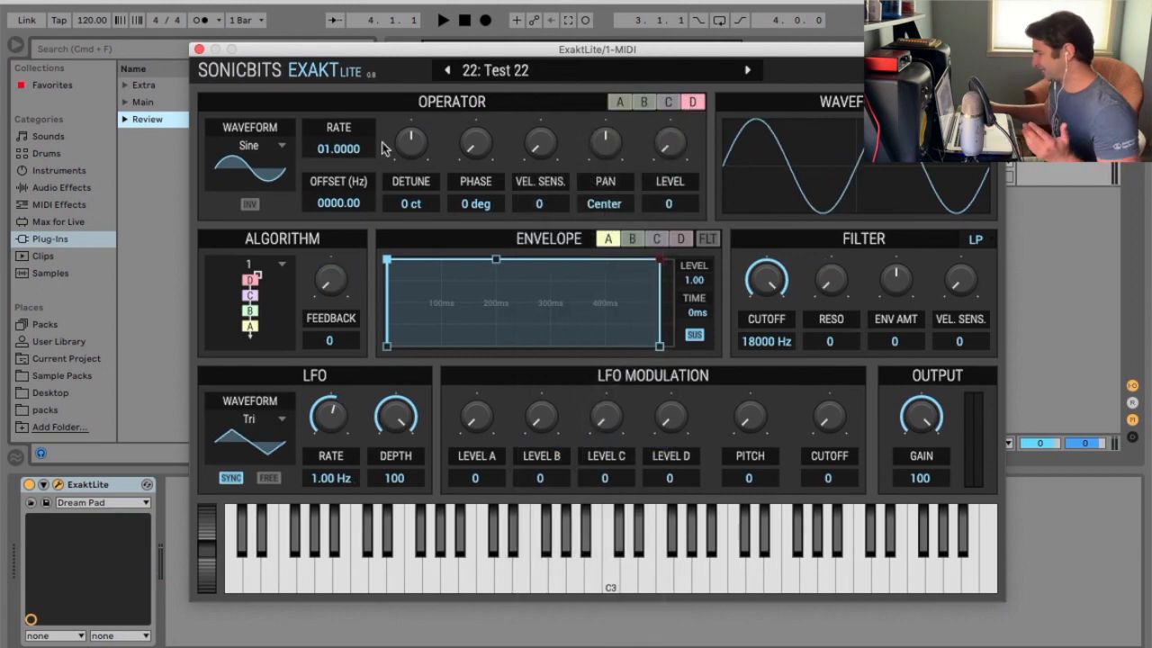
left_click(257, 147)
left_click(265, 184)
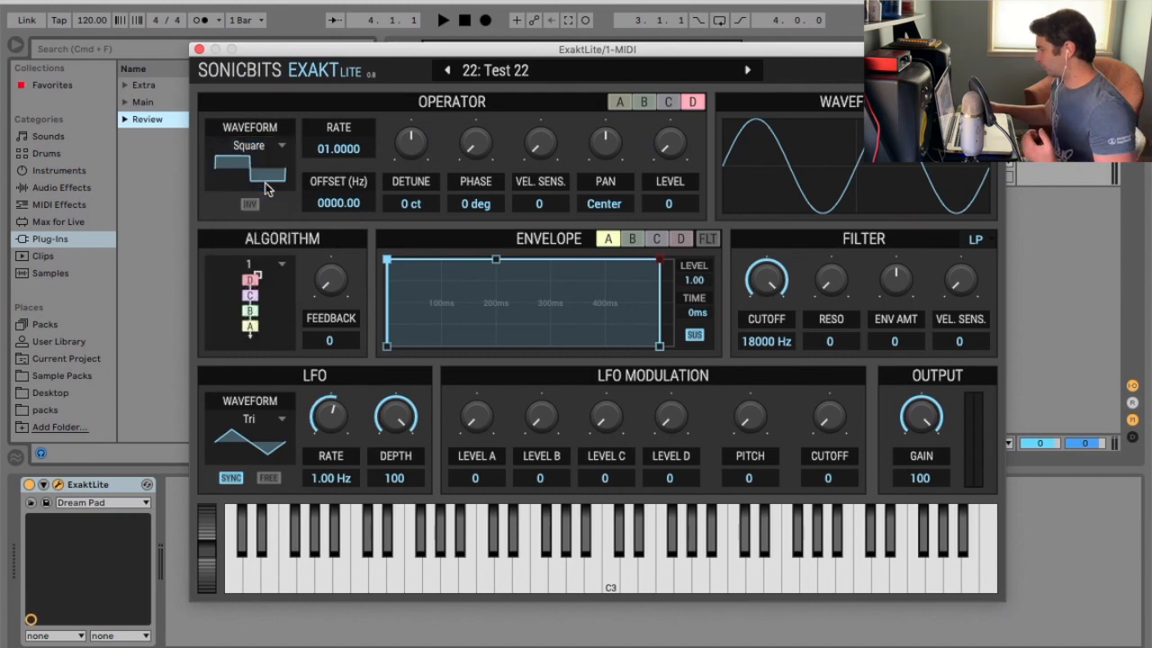
key("d")
key("d")
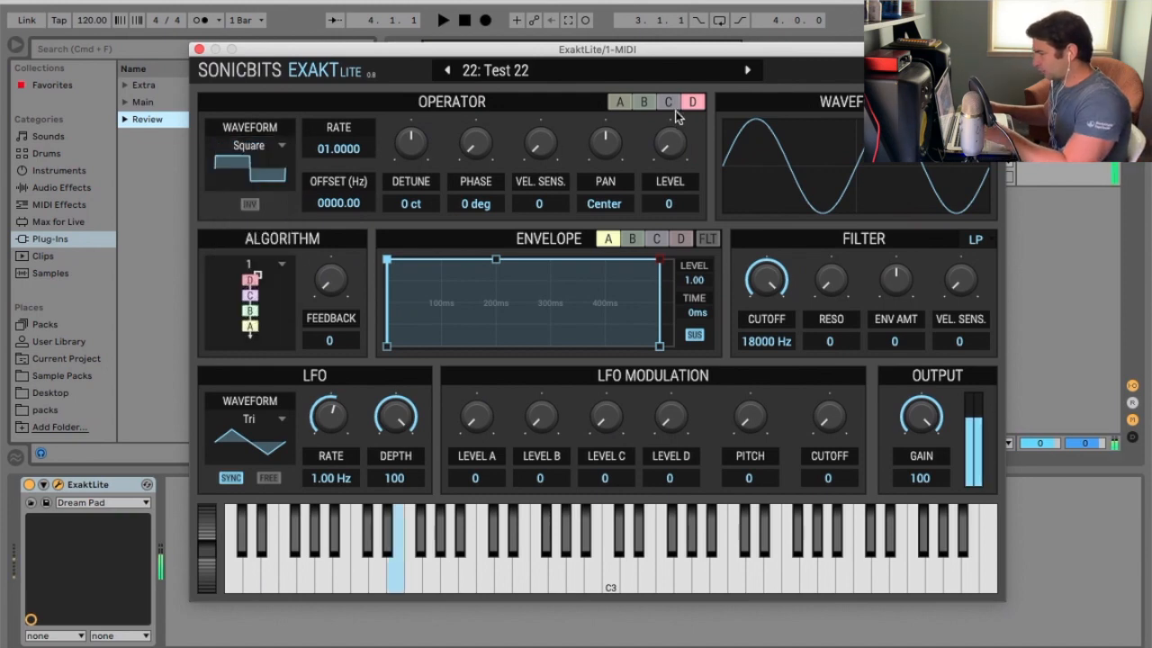
- View operators C, B and A, and toggle operator D's waveform inversion on and off while playing notes
left_click(668, 101)
left_click(644, 102)
left_click(619, 102)
left_click(692, 101)
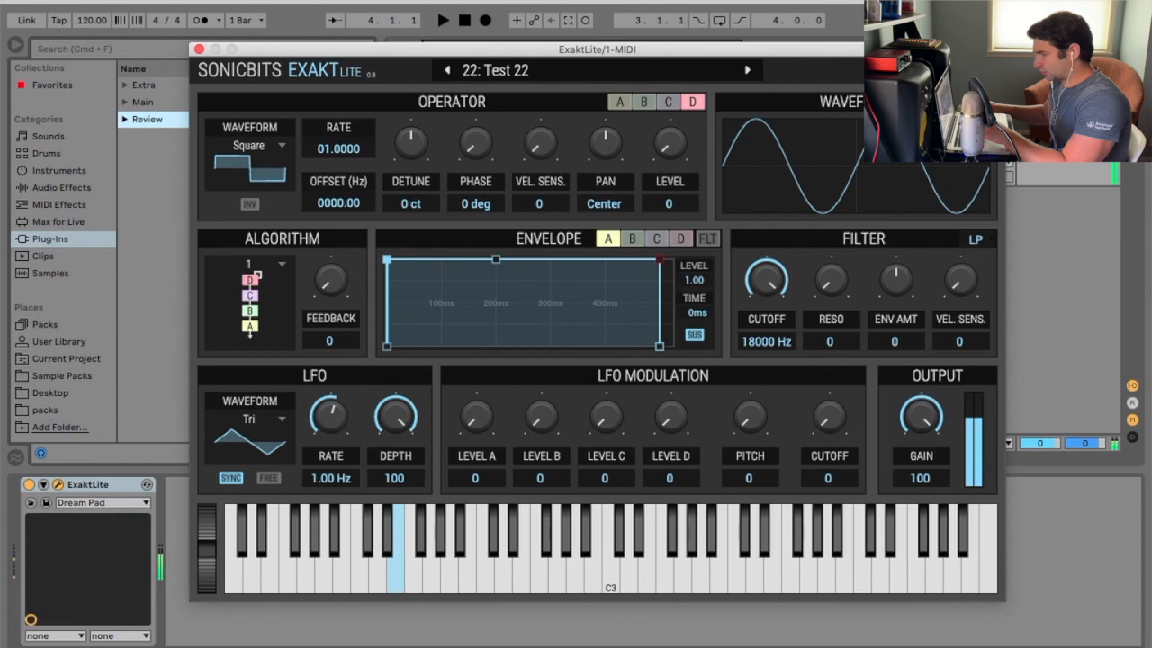
left_click(249, 206)
key("d")
left_click(249, 206)
key("d")
key("d")
left_click(249, 205)
left_click(250, 205)
key("d")
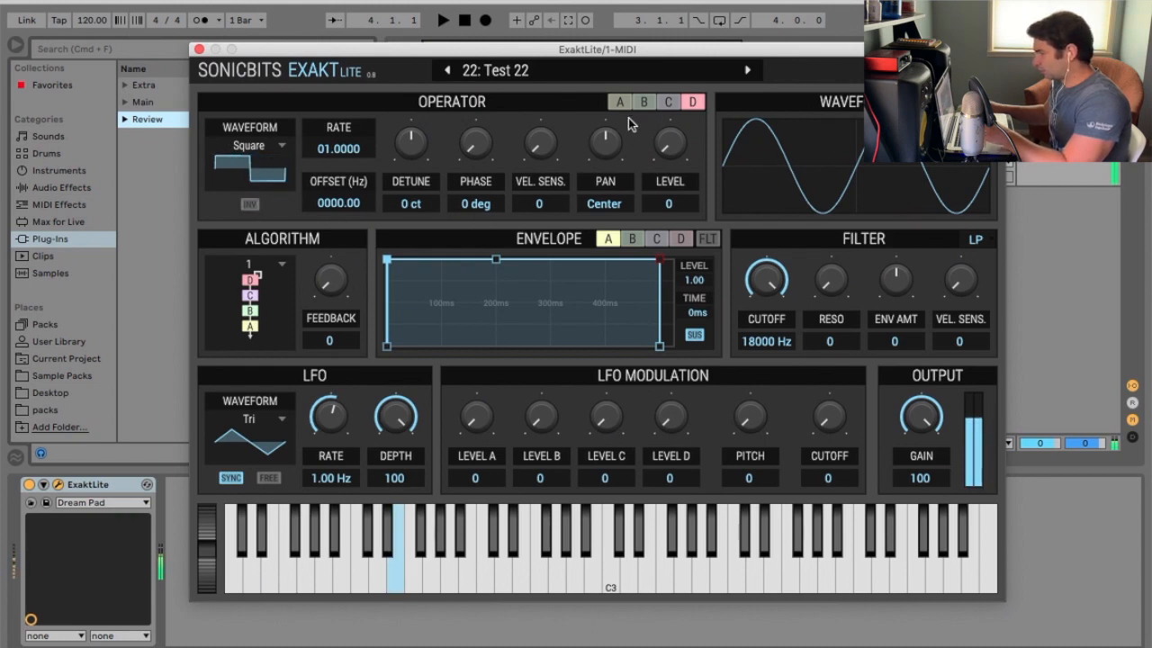
- Set operator C's waveform to Saw and its phase to 90 deg while playing a note
left_click(668, 102)
left_click(268, 147)
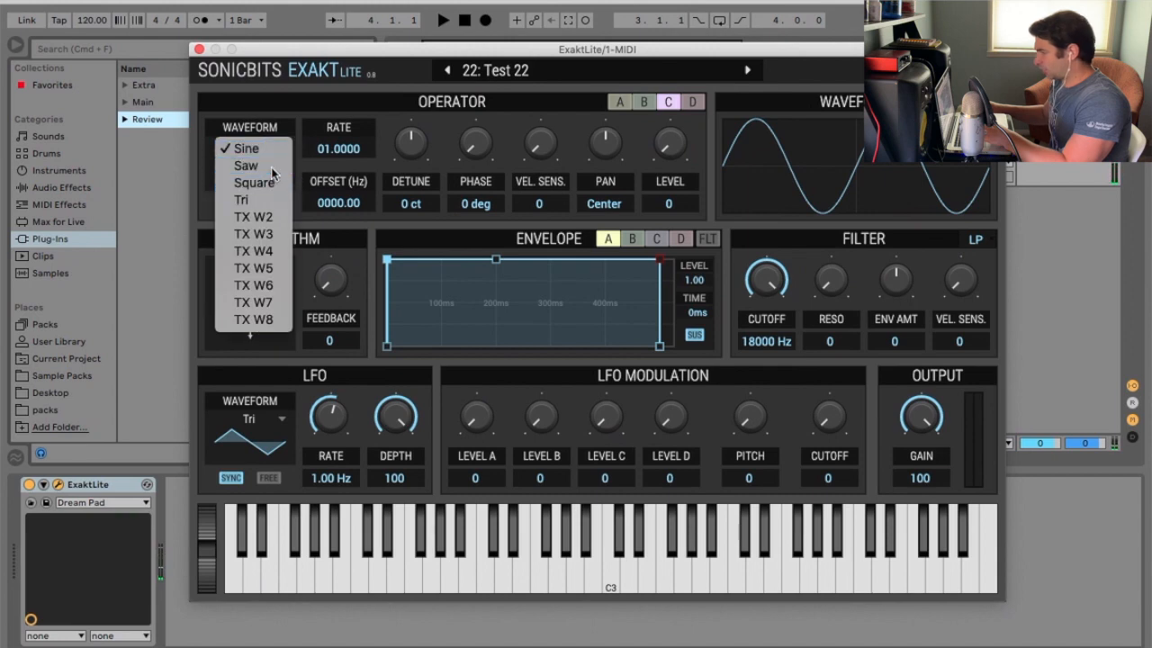
left_click(246, 165)
key("d")
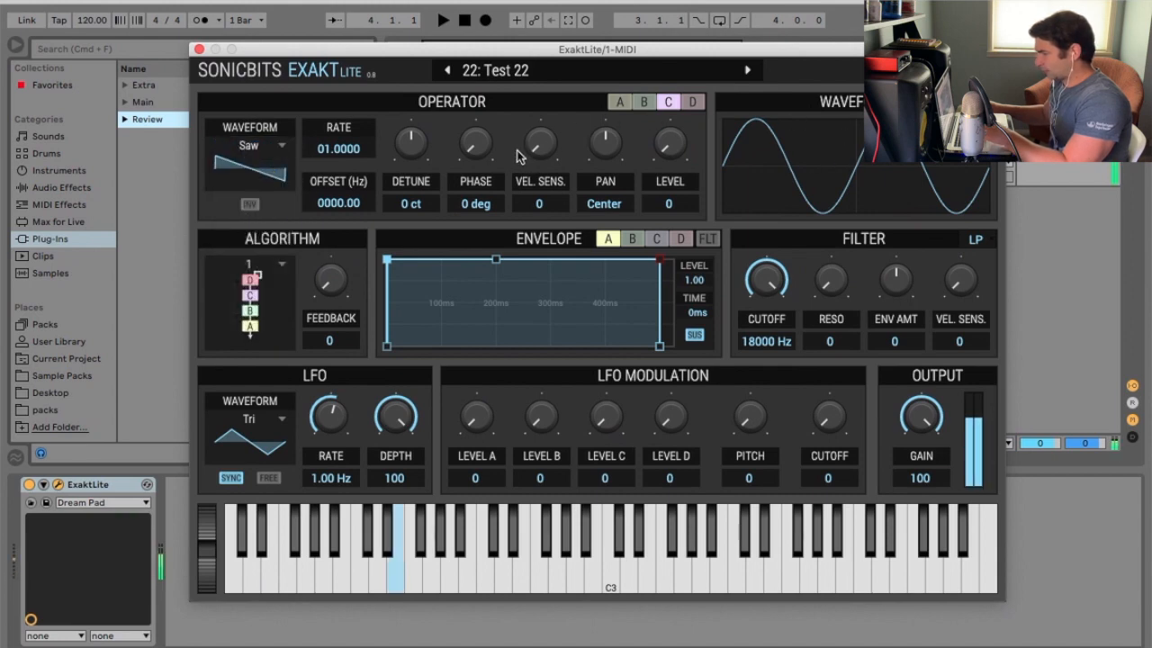
left_click_drag(459, 155, 469, 155)
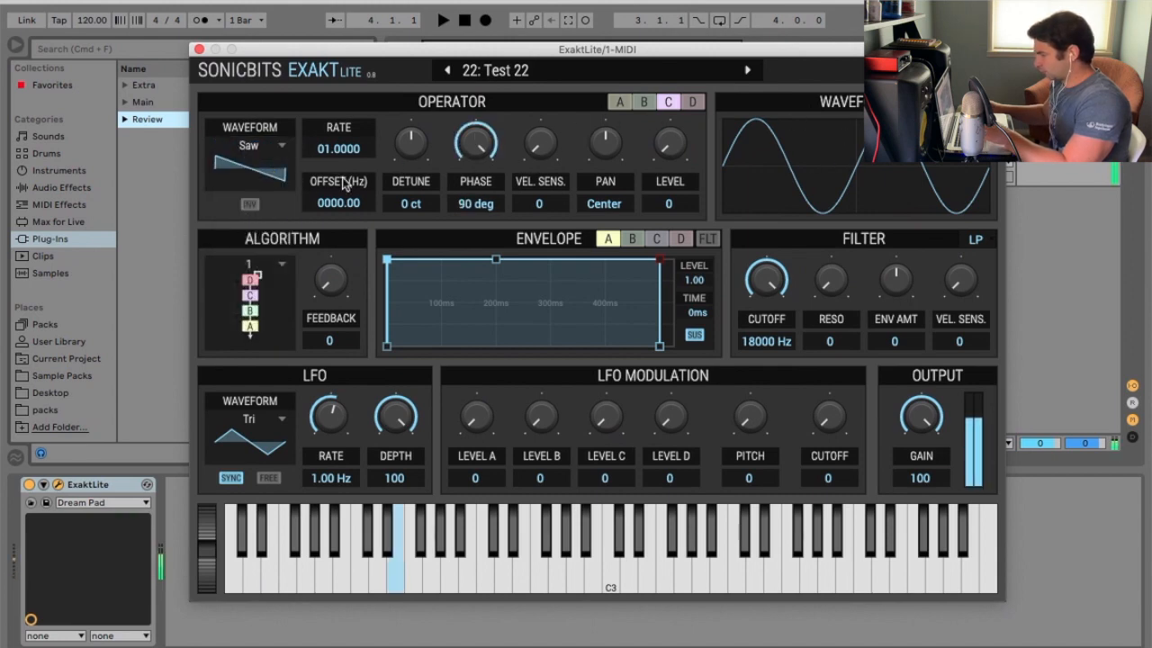
- Set operator C's level to 100, and view operators D and A and operator A's waveform choices while playing notes
left_click_drag(666, 169, 667, 126)
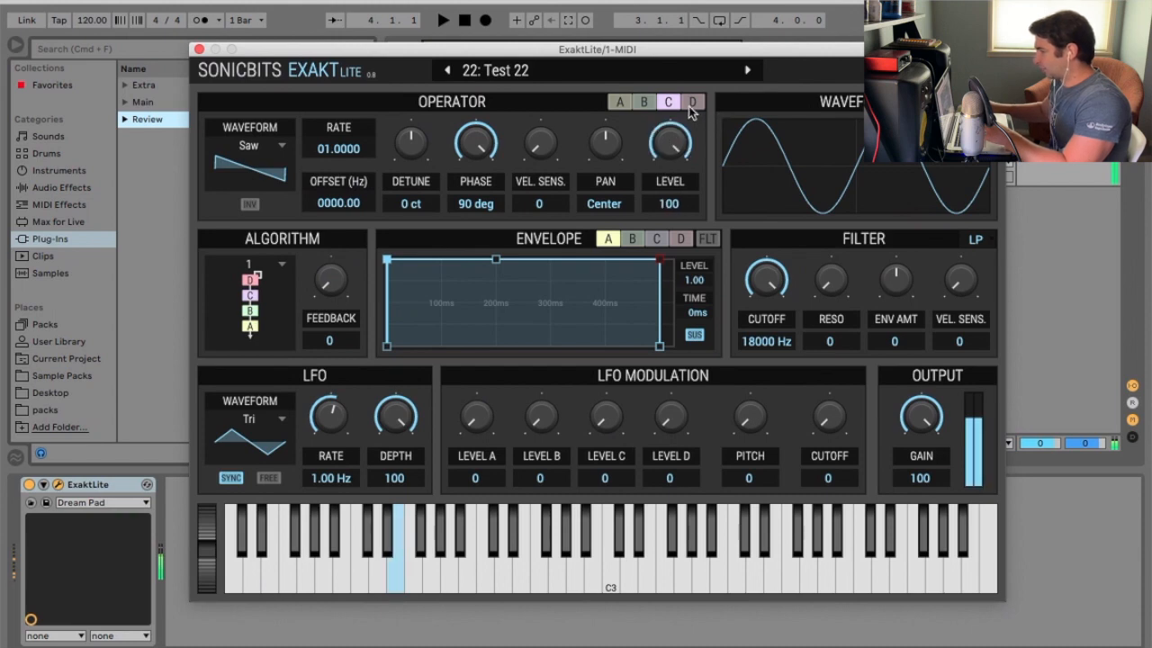
left_click(691, 103)
key("d")
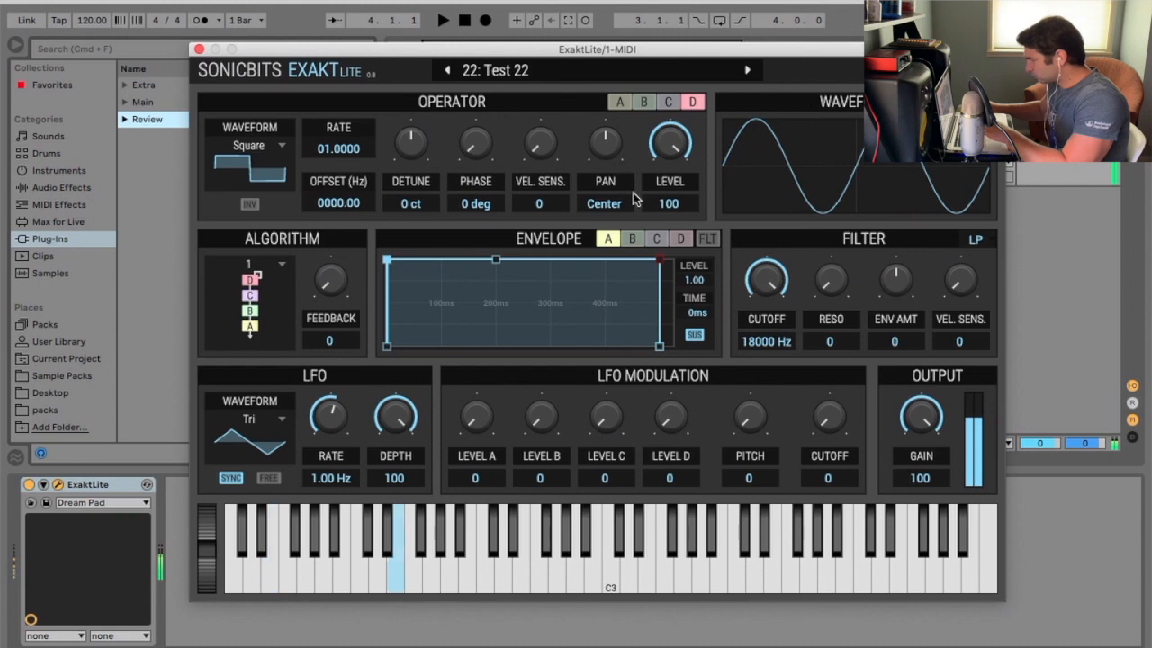
left_click(620, 102)
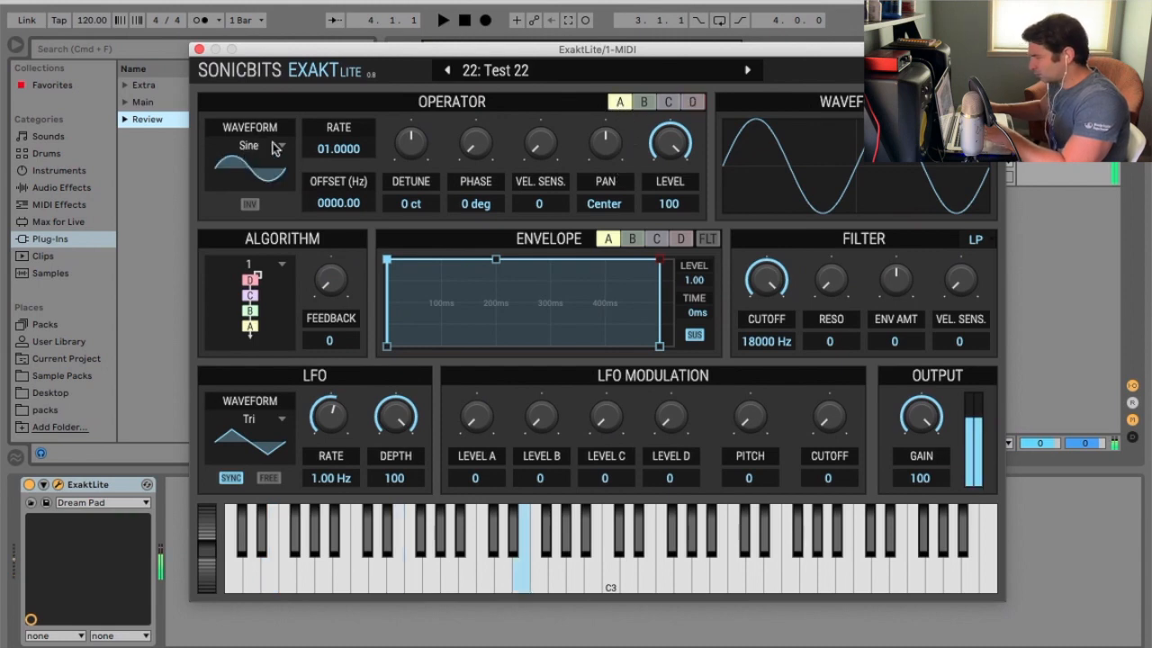
left_click(277, 148)
left_click(303, 180)
- Try out other algorithms, ending on algorithm 5
left_click(249, 265)
left_click(251, 286)
left_click(249, 265)
left_click(256, 336)
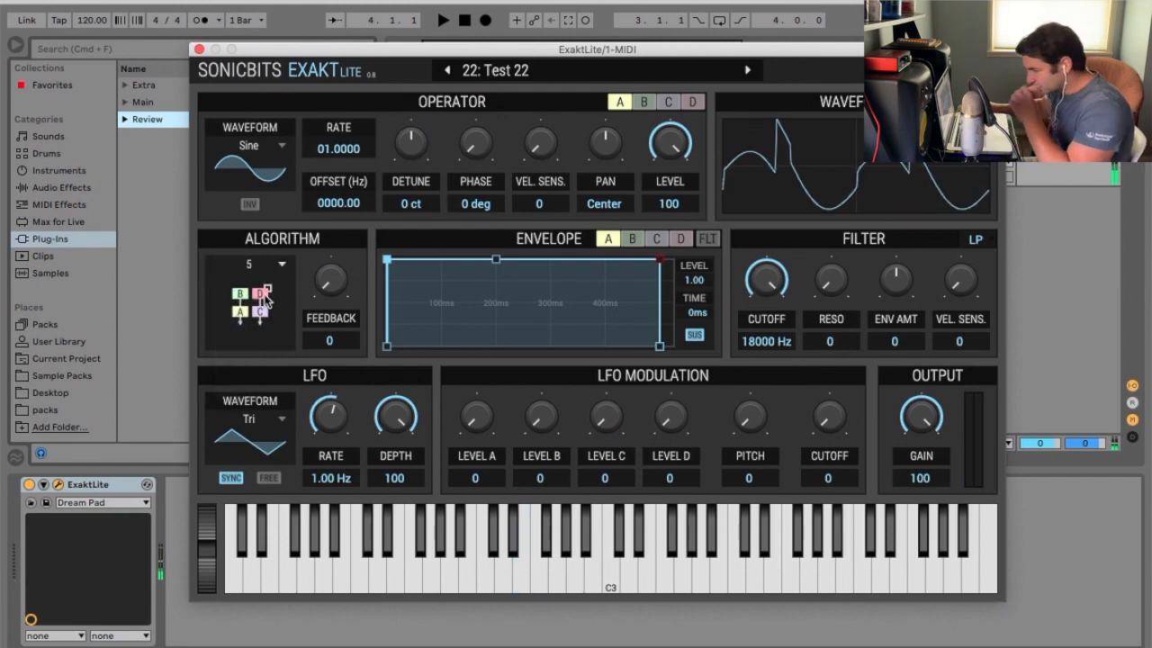
- View operators D, C, B and A, and set the algorithm to 6
left_click(692, 101)
left_click(667, 101)
left_click(644, 102)
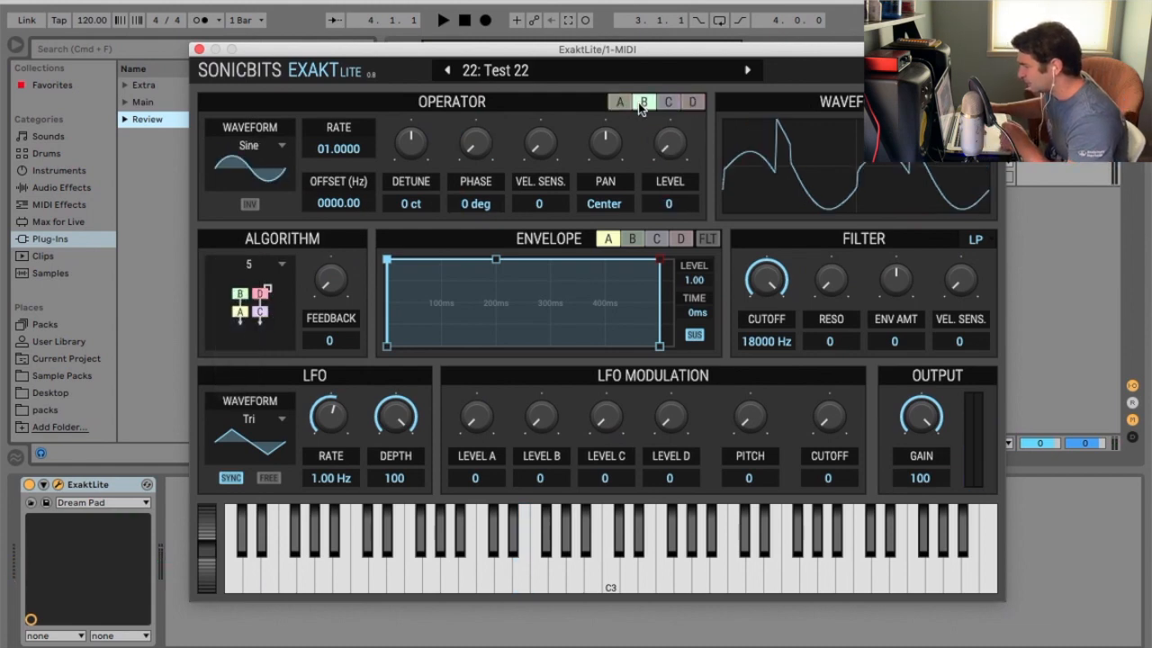
left_click(619, 101)
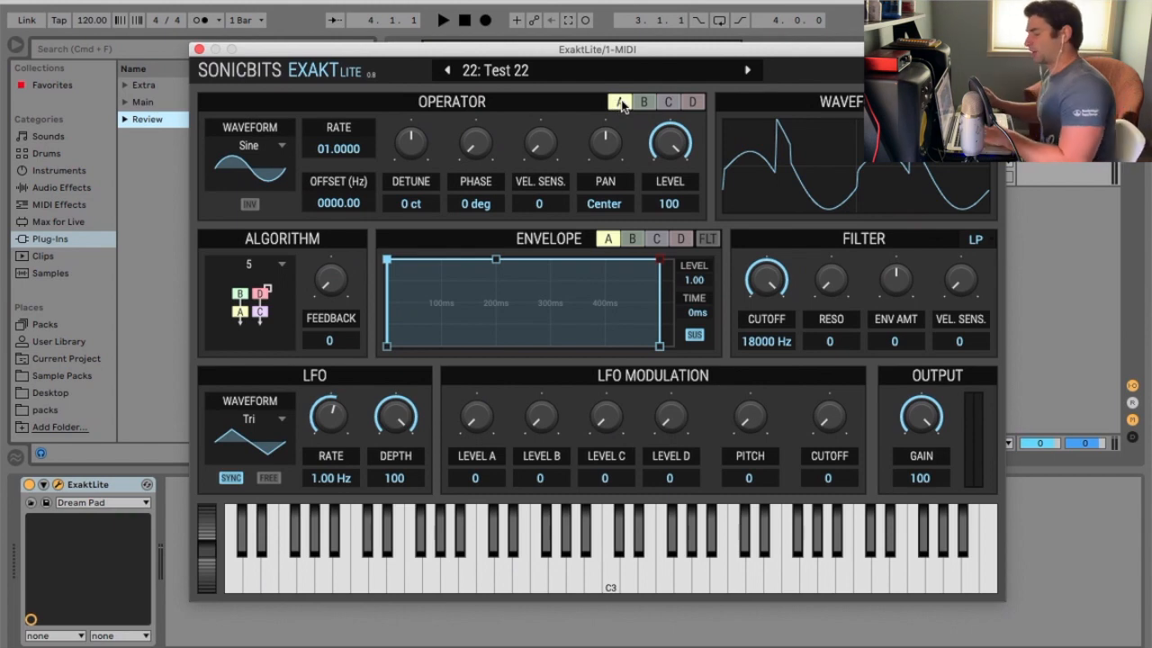
left_click(281, 280)
left_click(237, 355)
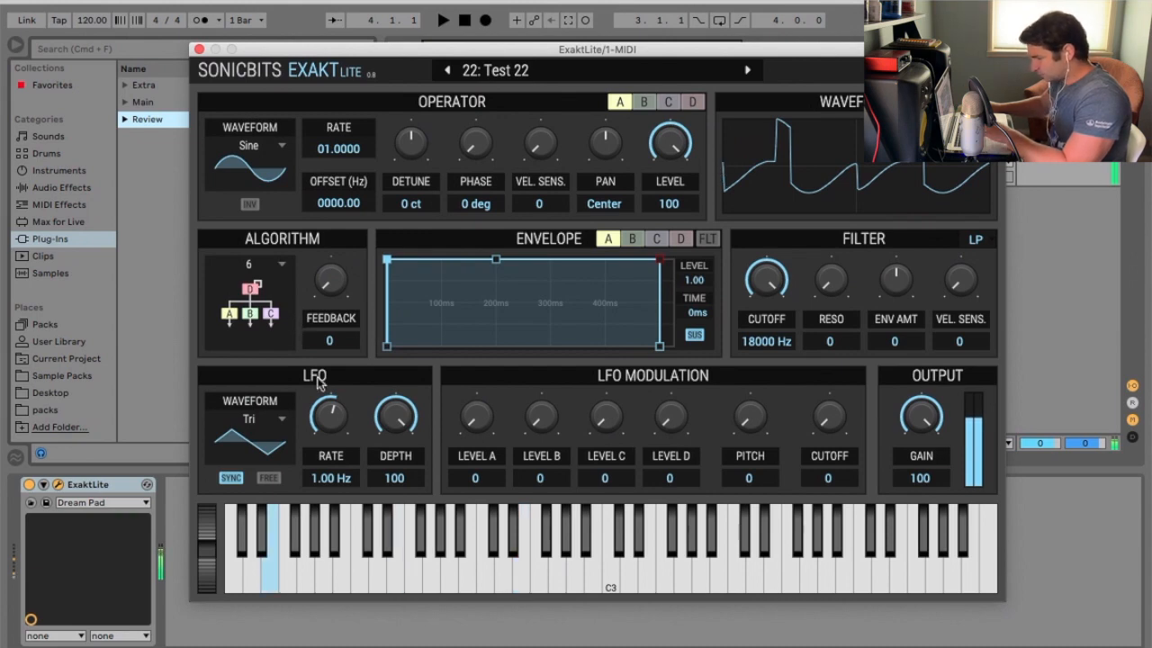
- Set the LFO rate to 0.79 Hz and its waveform to Saw
mouse_move(321, 425)
left_mouse_down()
mouse_move(321, 455)
mouse_move(320, 436)
left_mouse_up()
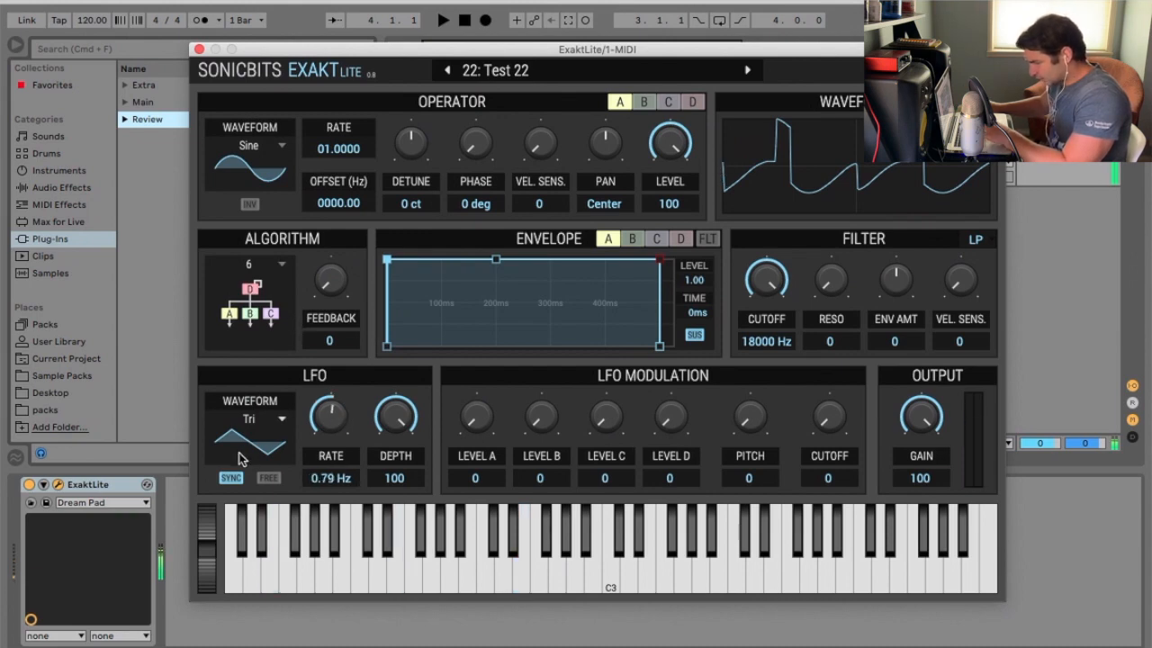
left_click(259, 419)
left_click(264, 440)
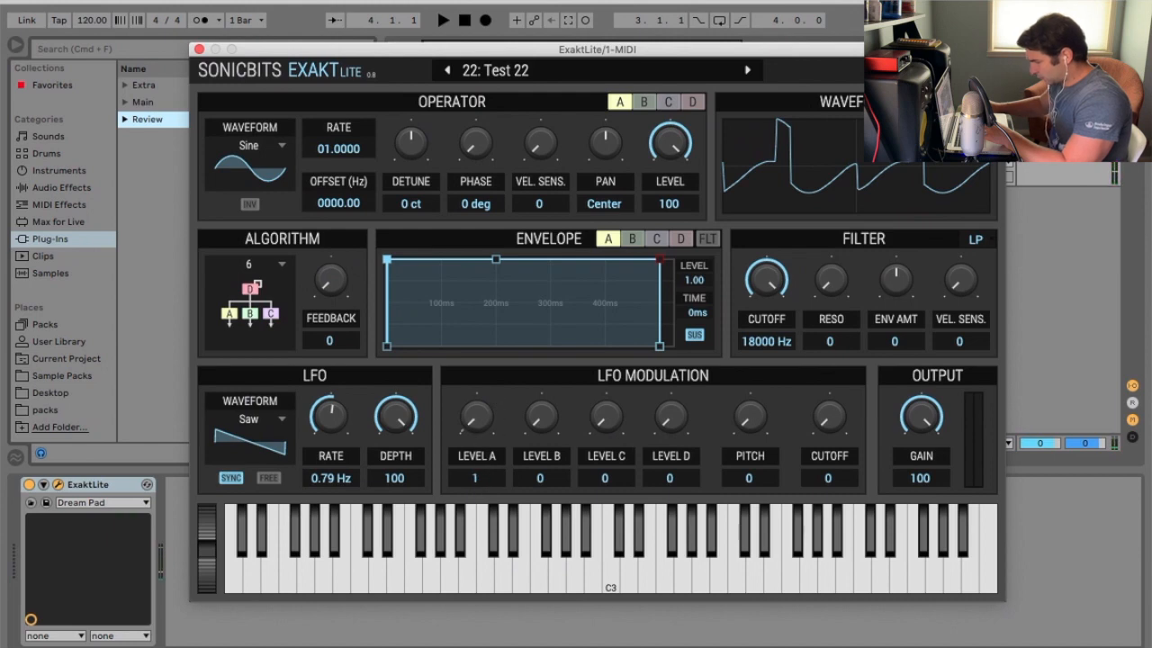
- Set the LFO modulation of Level A to 100 and sweep the LFO rate up to 19.45 Hz and down to 8.40 Hz
left_click_drag(477, 417, 477, 327)
left_click_drag(477, 416, 477, 507)
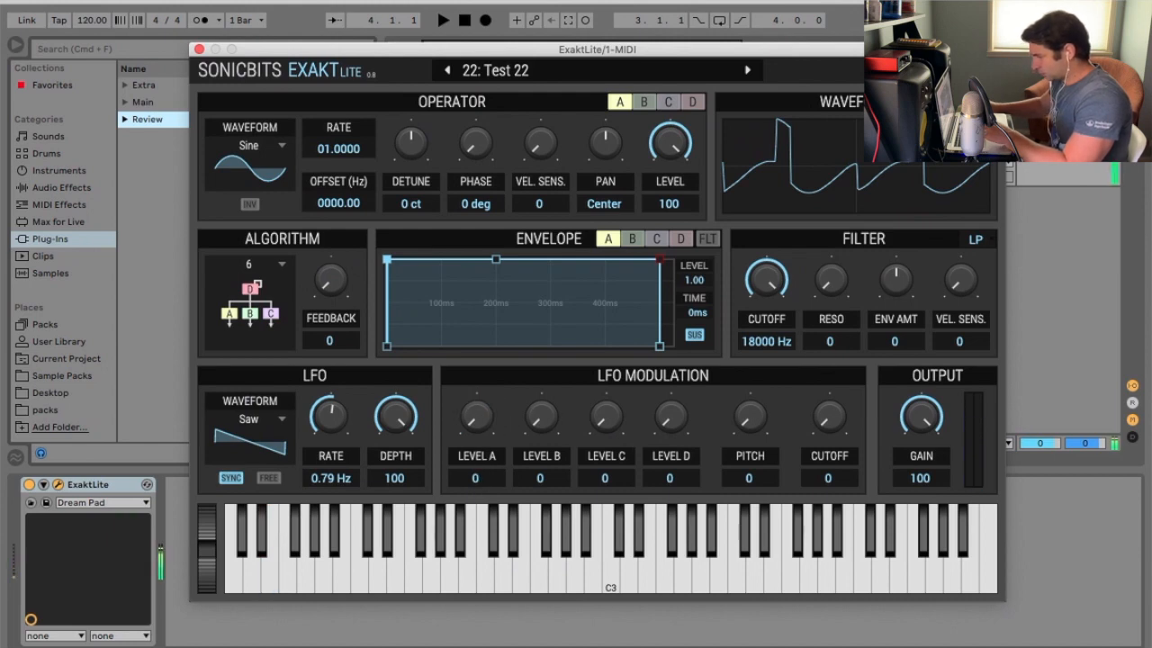
left_click_drag(477, 416, 477, 507)
left_click_drag(476, 416, 477, 326)
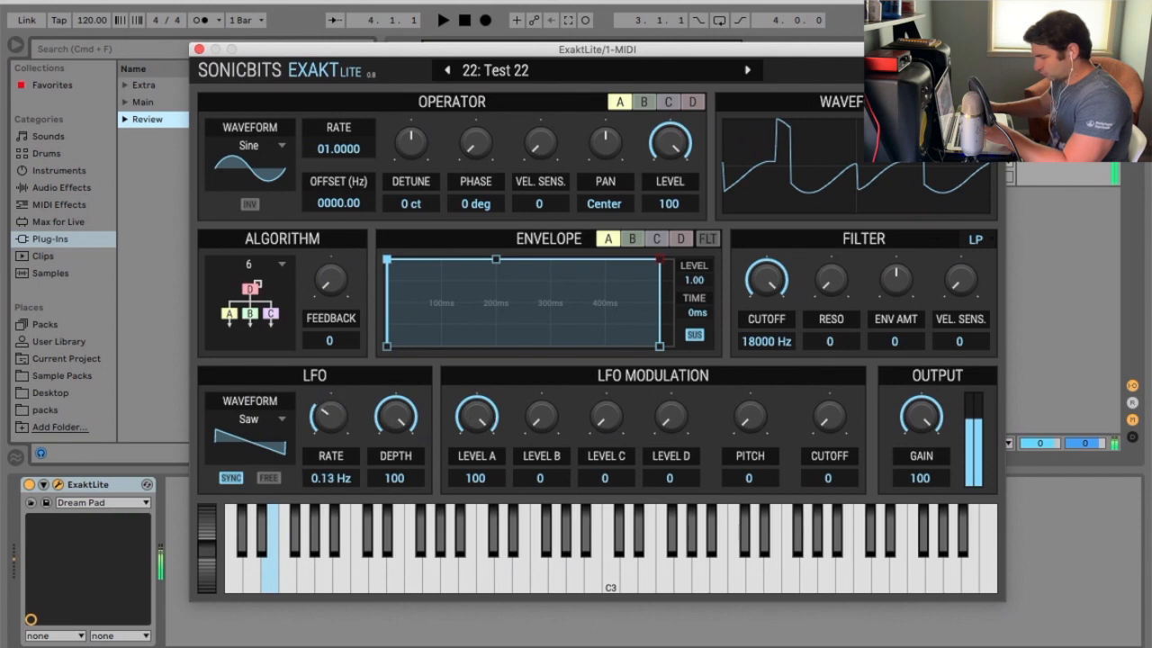
left_click_drag(330, 415, 331, 388)
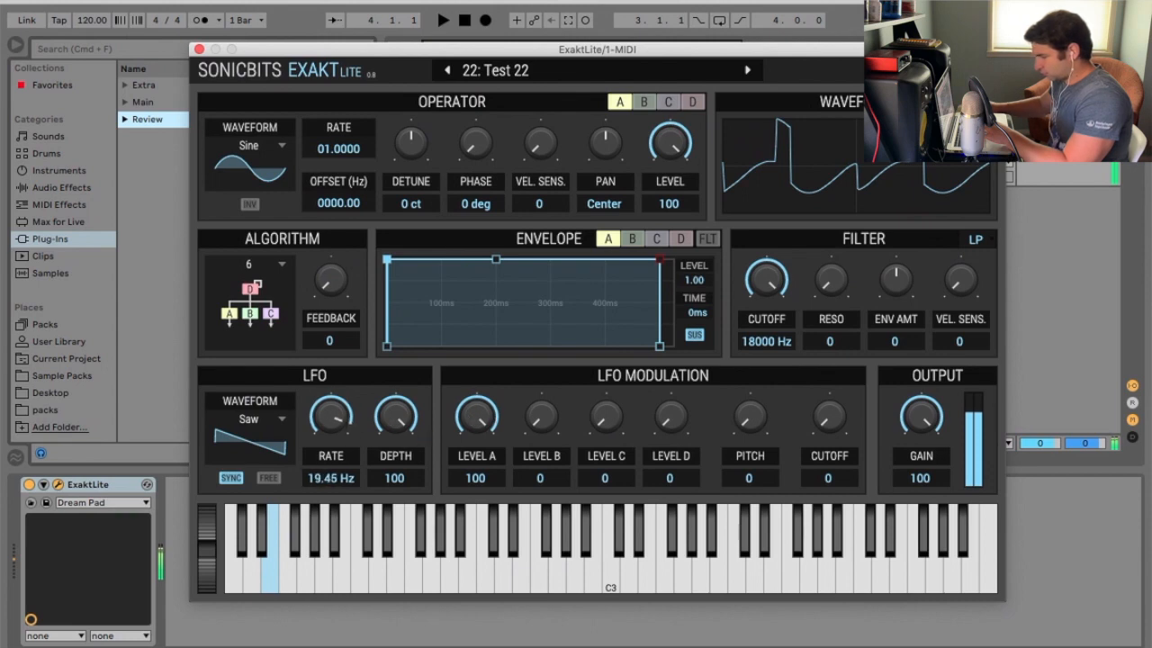
left_click_drag(329, 415, 329, 434)
- Set the LFO waveform to Sine with a rate of 3.04 Hz, and enable its FREE mode
left_click(261, 421)
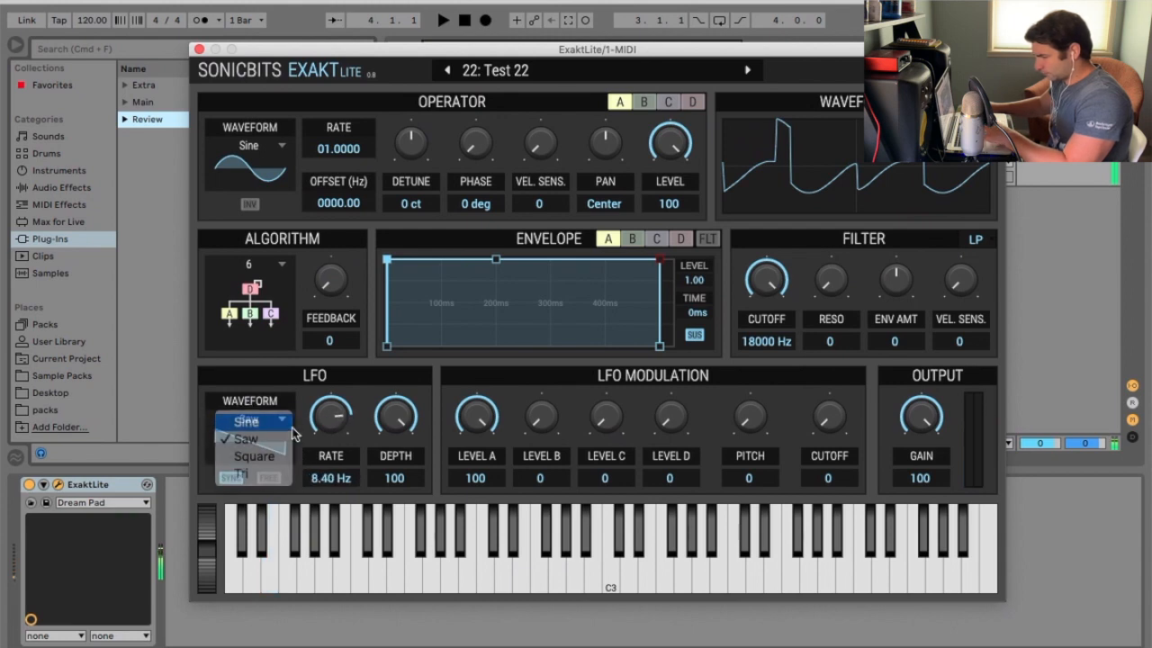
left_click(290, 423)
left_click_drag(331, 415, 330, 446)
left_click(270, 477)
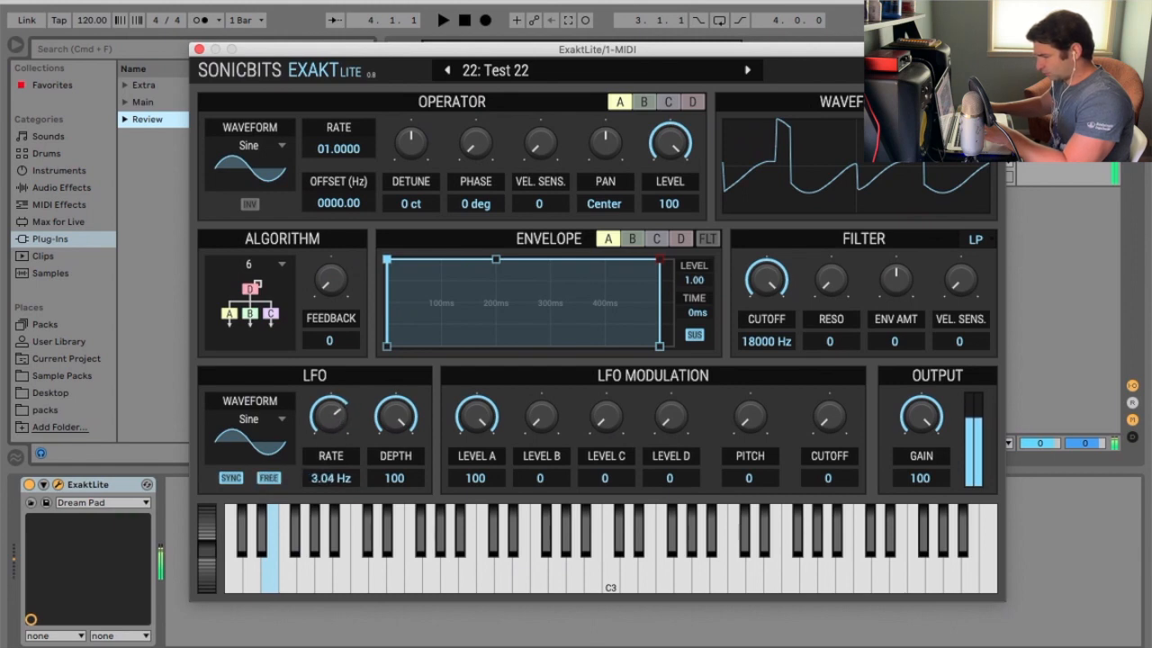
- Try LFO modulation of cutoff and pitch, and set the LFO rate to 6.29 Hz and the filter resonance to 100
mouse_move(834, 425)
left_mouse_down()
mouse_move(833, 334)
mouse_move(833, 425)
left_mouse_up()
left_click_drag(752, 418, 753, 387)
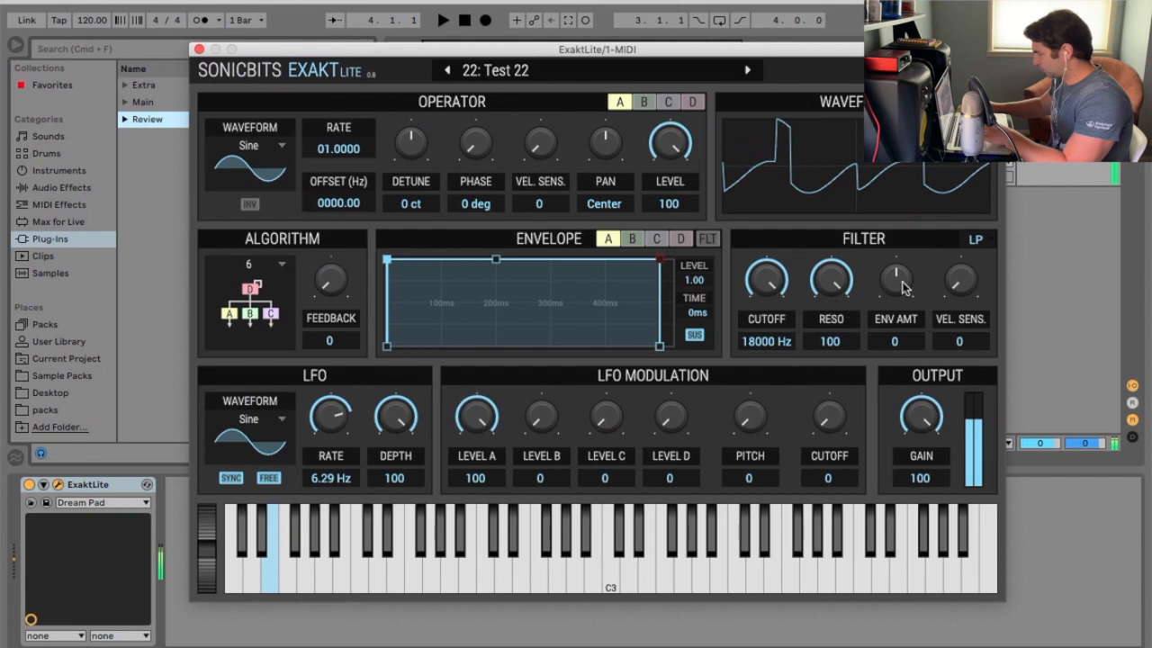
- Raise the feedback to 49 and toggle the filter type away from LP and back
left_click_drag(315, 293, 315, 249)
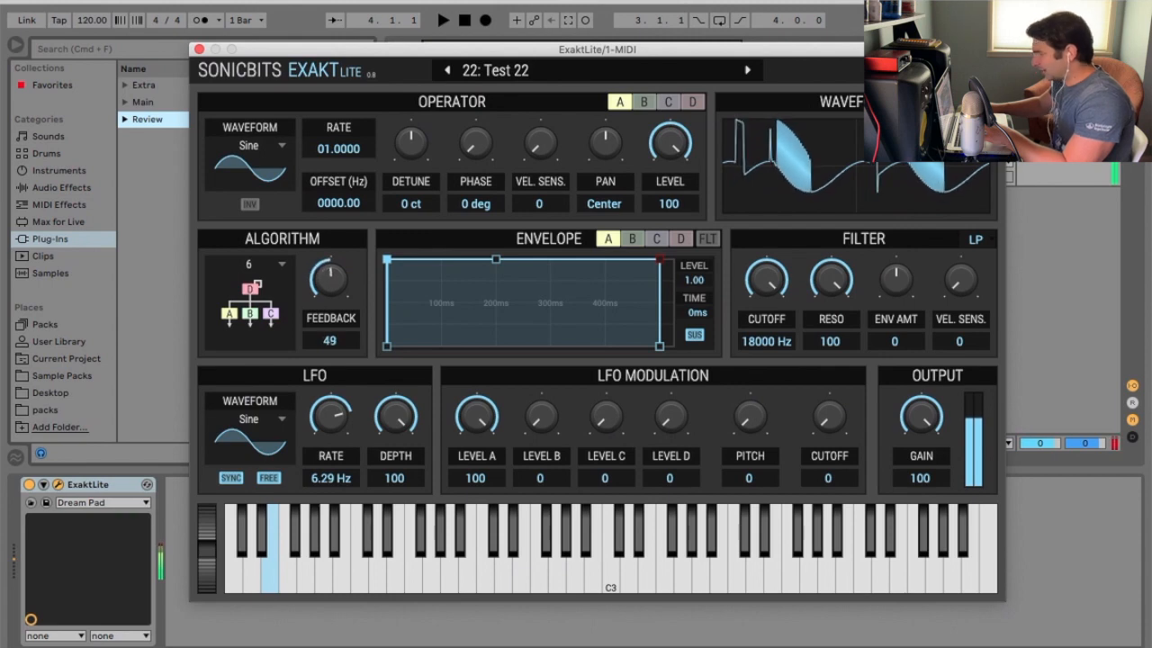
left_click(976, 240)
left_click(979, 241)
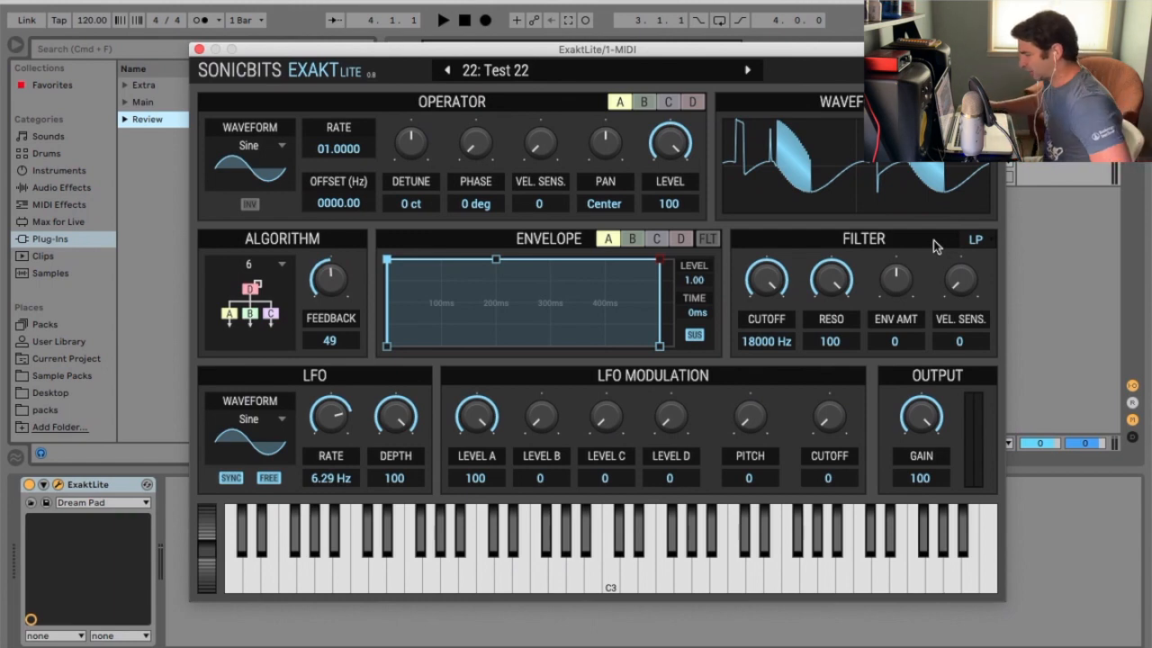
- Reshape the filter envelope to start at full level and fall to a sustain level of 0.13 at 75 ms
left_click(708, 240)
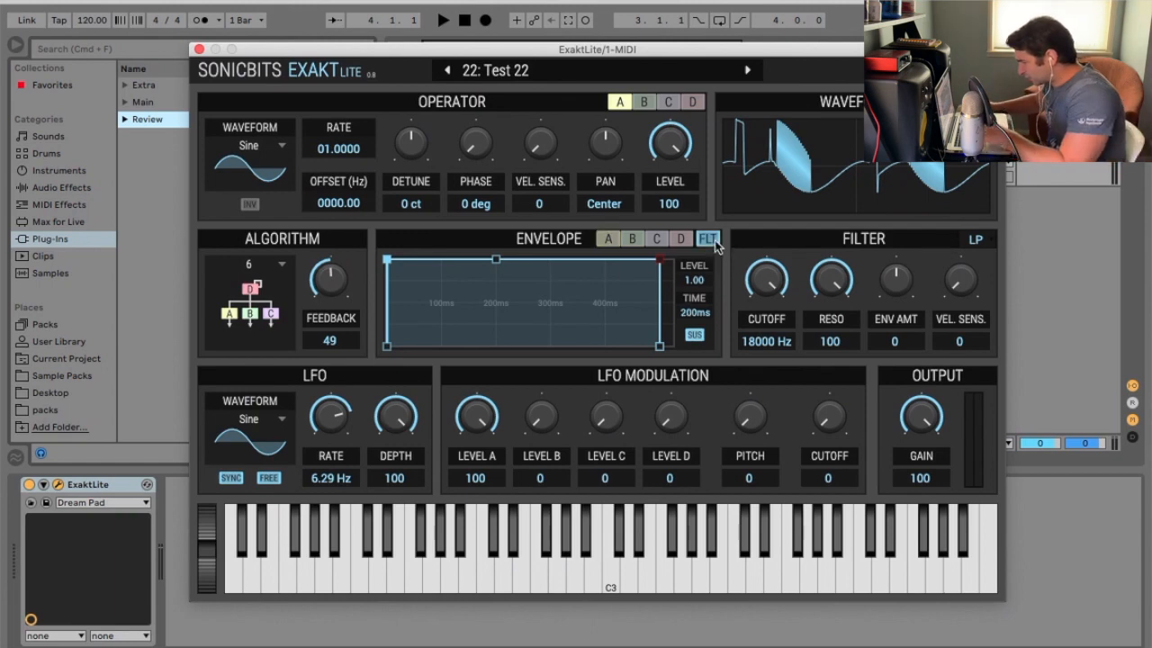
left_click_drag(390, 260, 408, 194)
left_click_drag(516, 260, 448, 294)
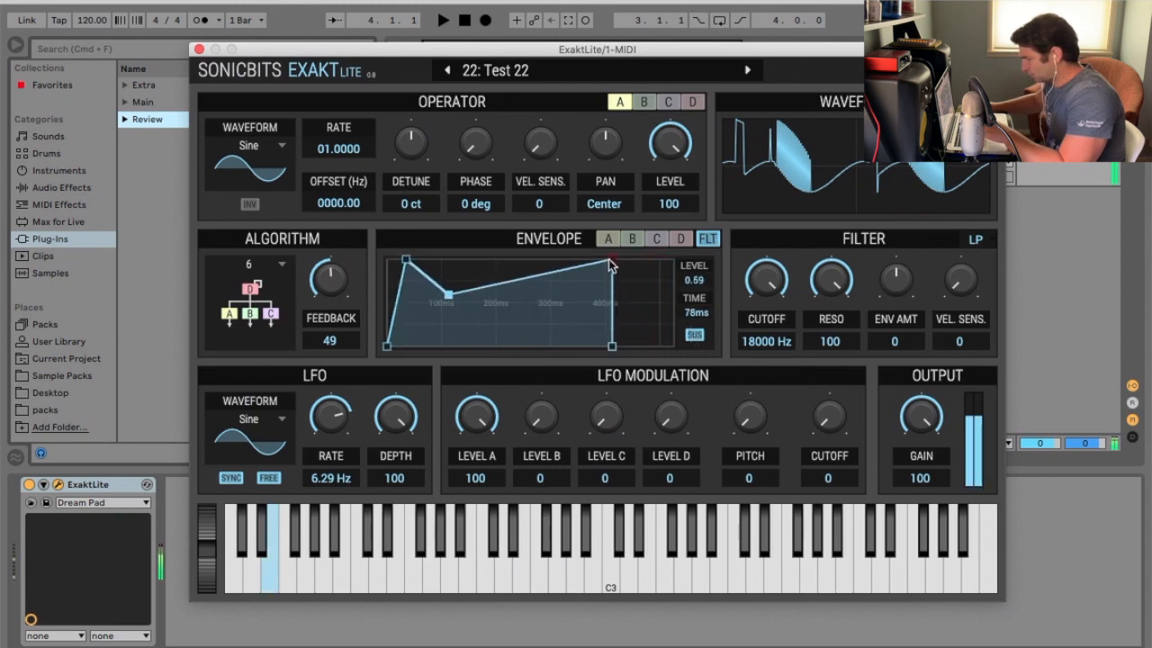
left_click_drag(611, 261, 586, 270)
left_click_drag(448, 295, 383, 228)
left_click_drag(537, 277, 404, 338)
left_click_drag(407, 284, 441, 334)
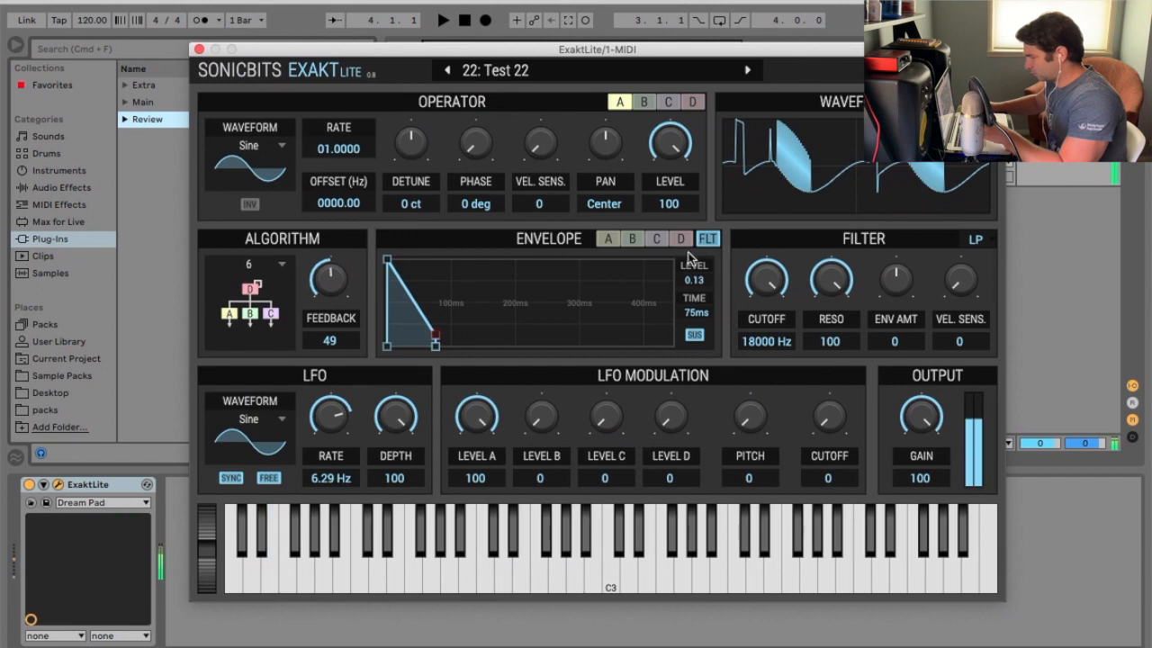
- View the envelopes of operators A to D, and move operator A's sustain point to 526 ms at level 1.00
left_click(609, 240)
left_click(633, 241)
left_click(658, 241)
left_click(682, 242)
left_click(634, 241)
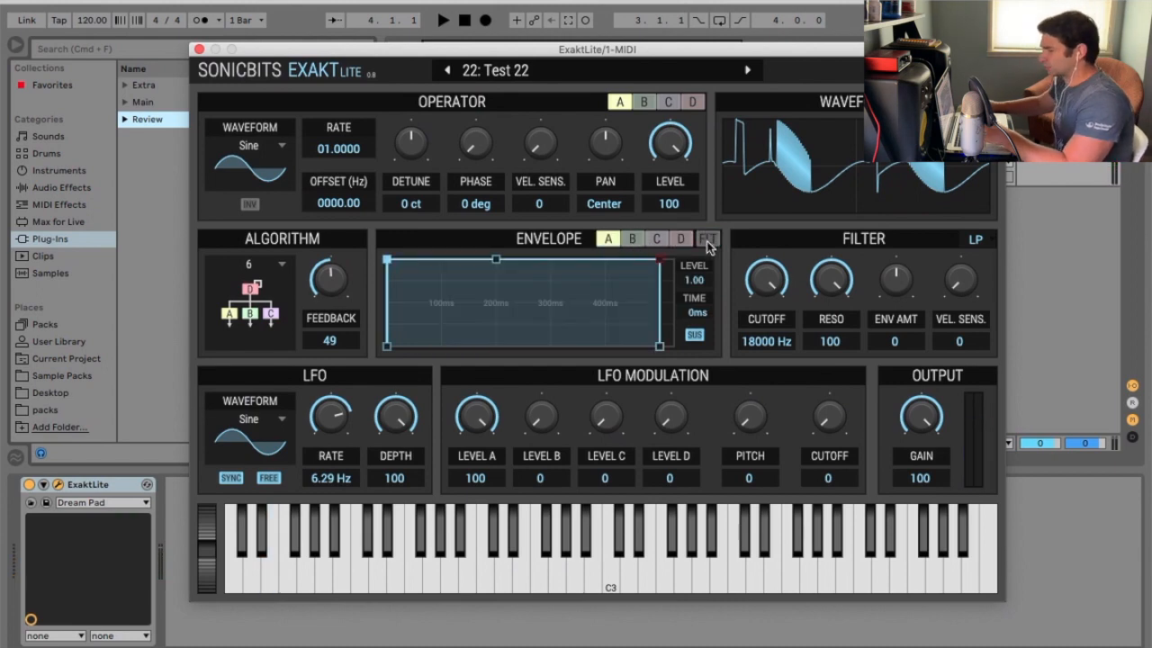
mouse_move(658, 260)
left_mouse_down()
mouse_move(463, 334)
mouse_move(416, 300)
mouse_move(390, 334)
mouse_move(393, 266)
mouse_move(486, 334)
mouse_move(675, 260)
left_mouse_up()
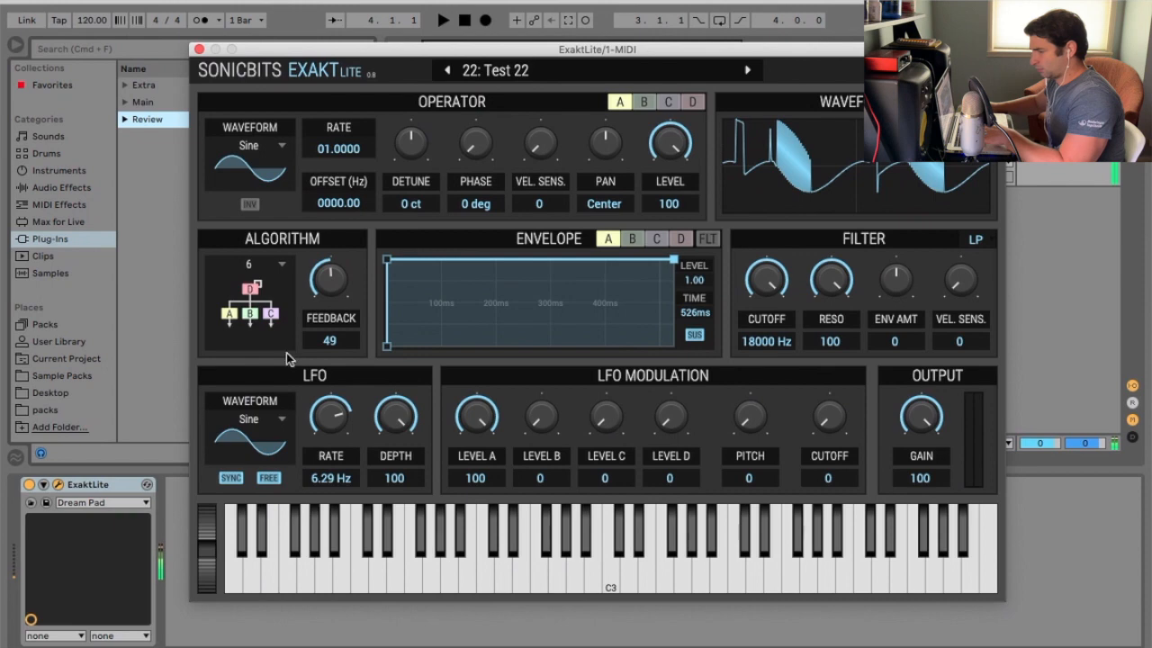
- Reset the feedback to 0 and view operators D, C, B and A
left_click_drag(330, 283, 331, 315)
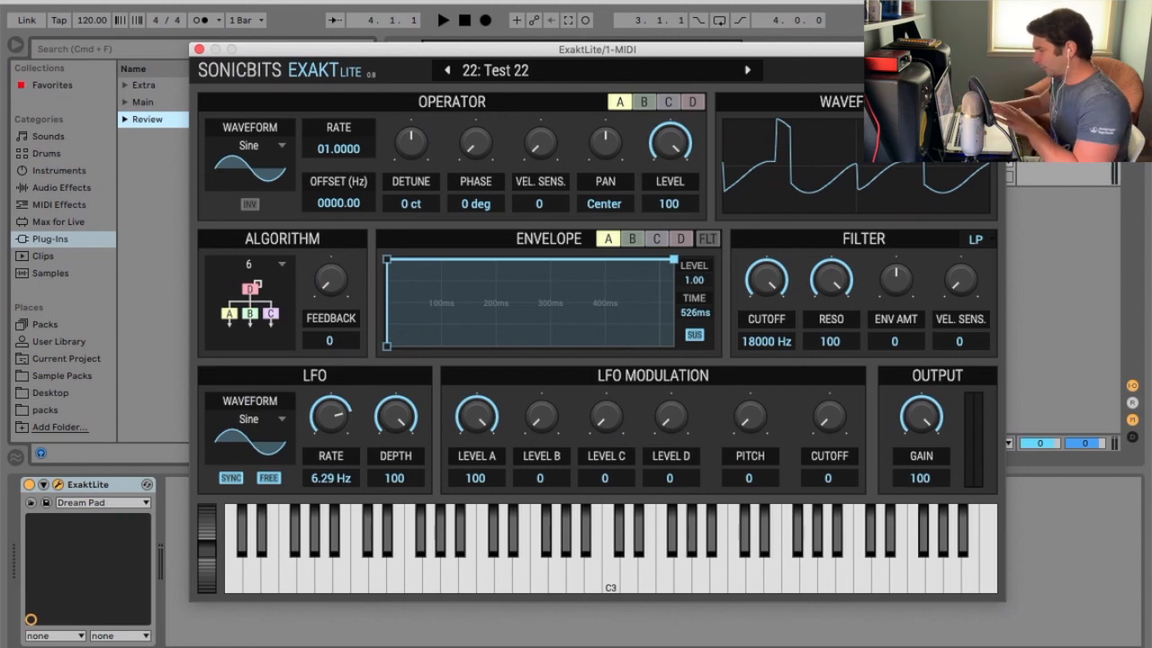
left_click(691, 104)
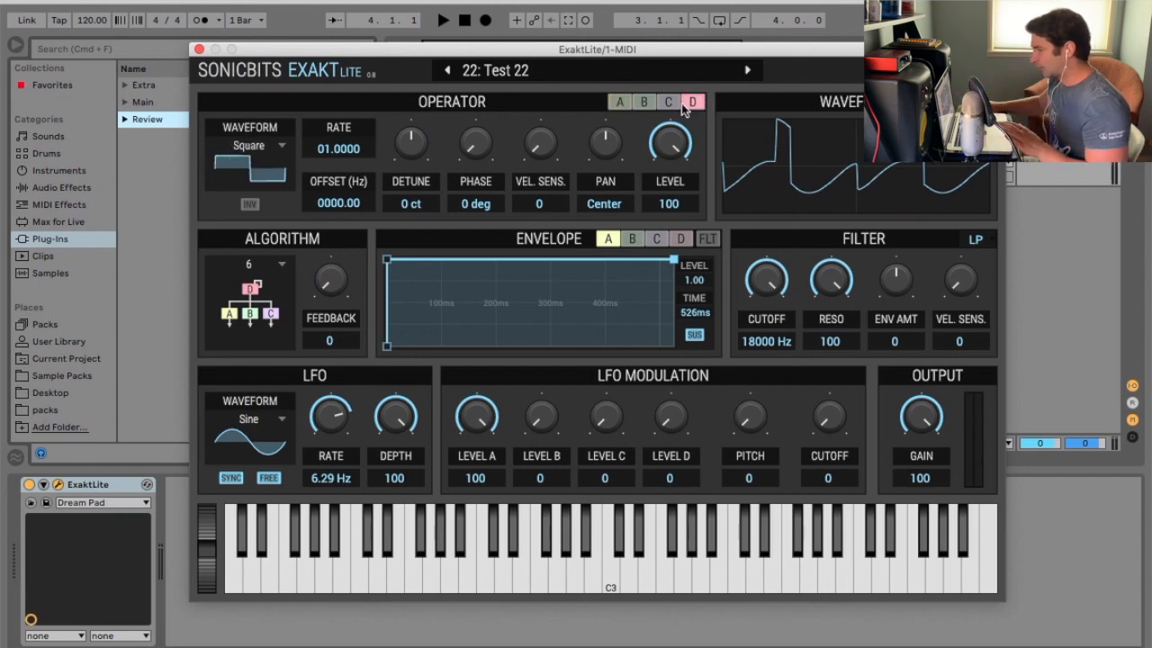
left_click(668, 105)
left_click(643, 106)
left_click(620, 105)
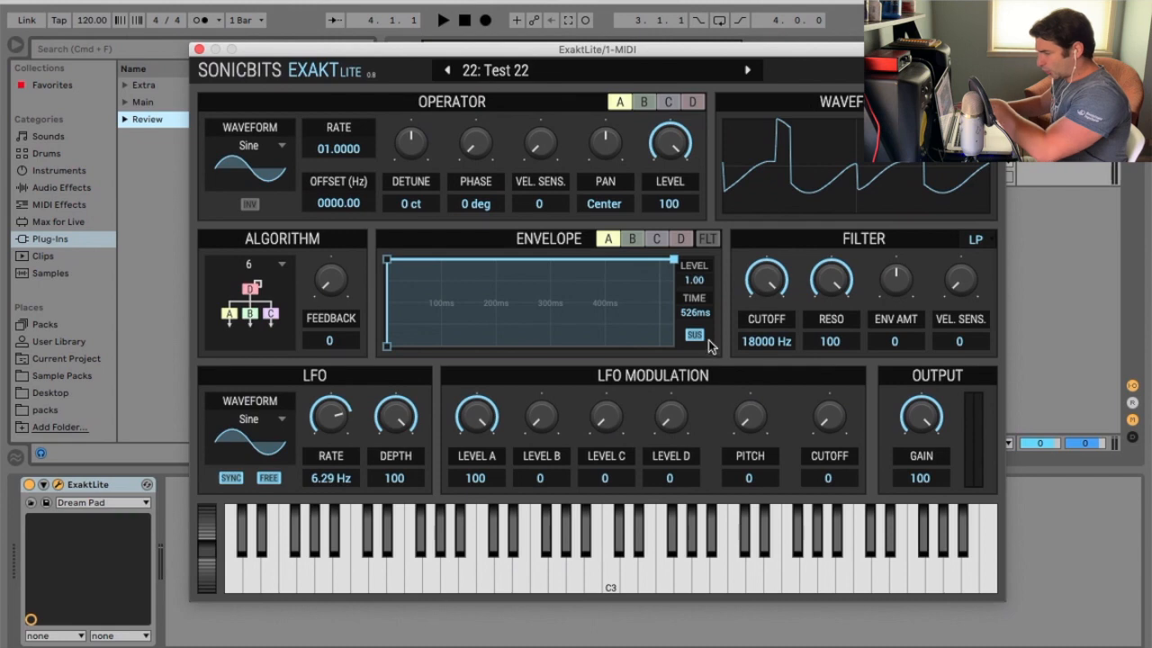